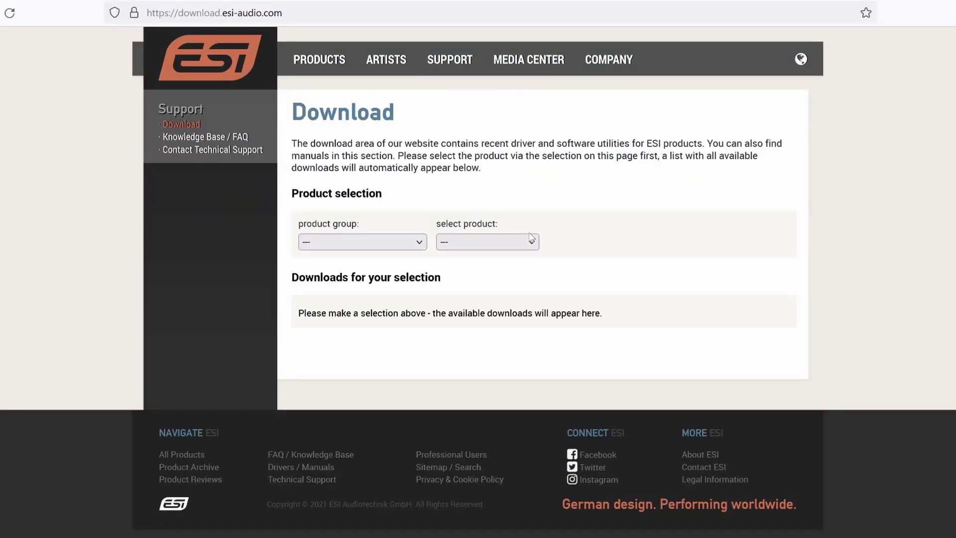
Pick cosMik uCast from the ESI product list to show its driver downloads
left_click(530, 239)
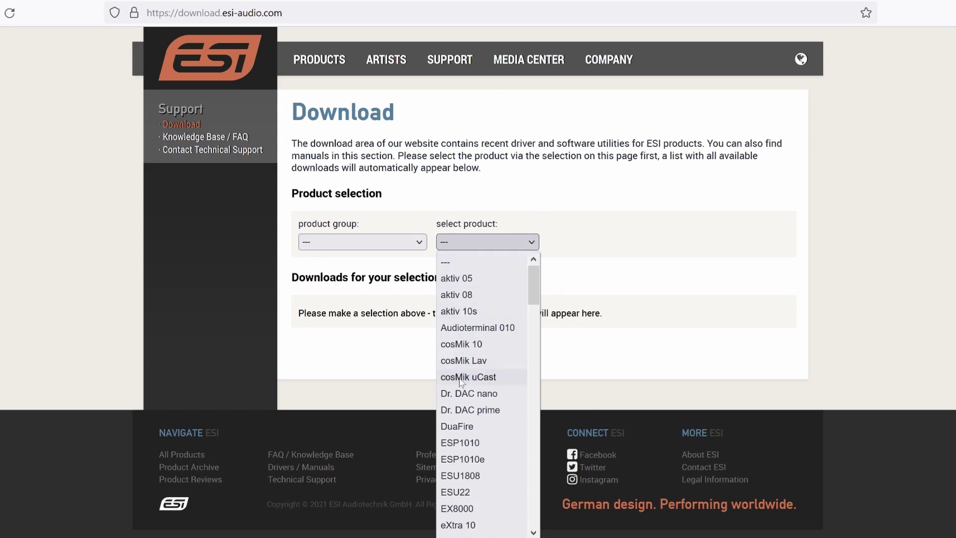
left_click(509, 378)
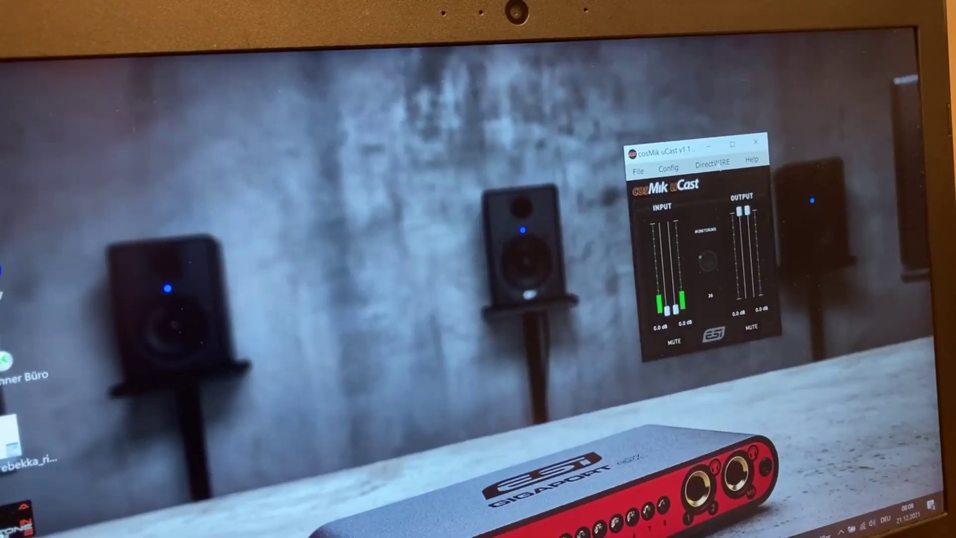
Wire playback into virtual inputs 3/4 with MIX 3/4 TO 1/2, then reset DirectWIRE to default
left_click(717, 163)
left_click(718, 179)
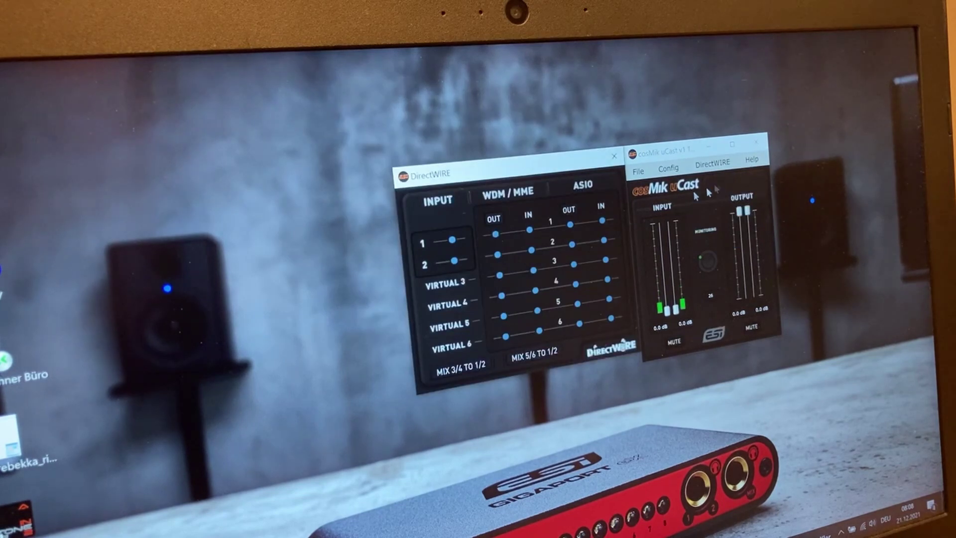
left_click_drag(527, 174, 517, 162)
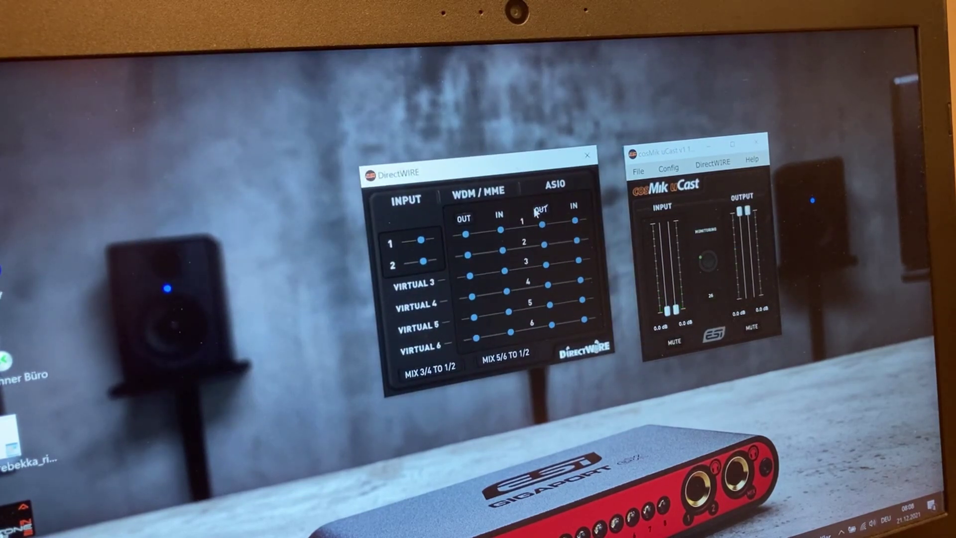
left_click_drag(504, 277, 504, 272)
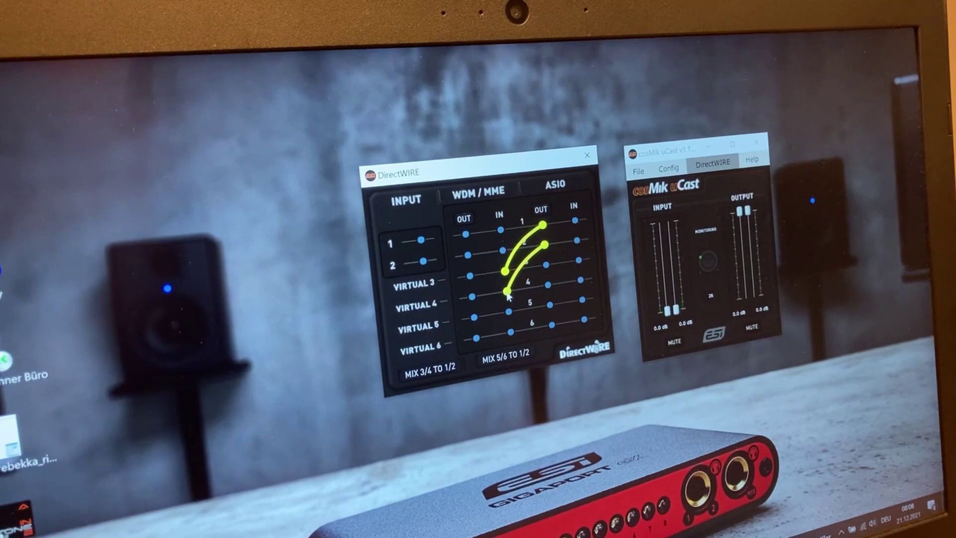
left_click(426, 372)
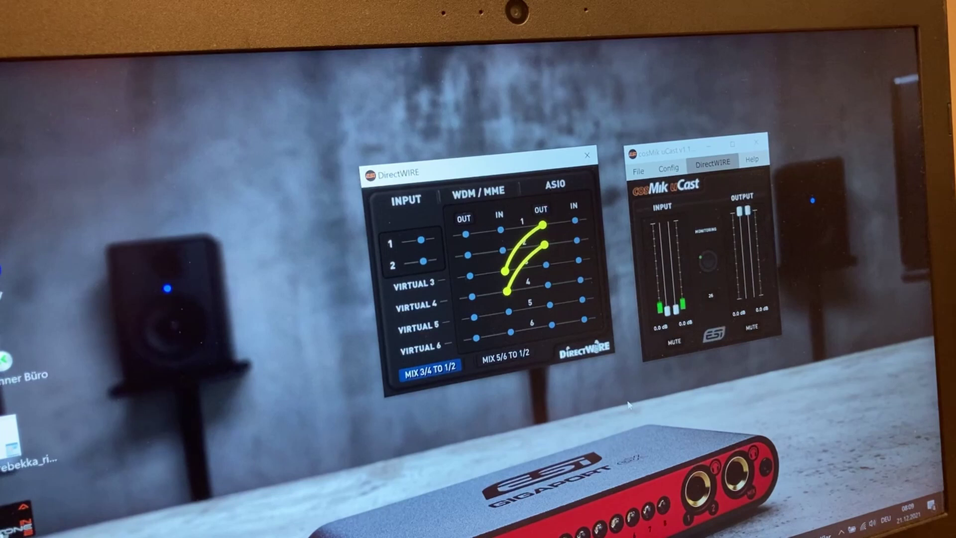
left_click(723, 166)
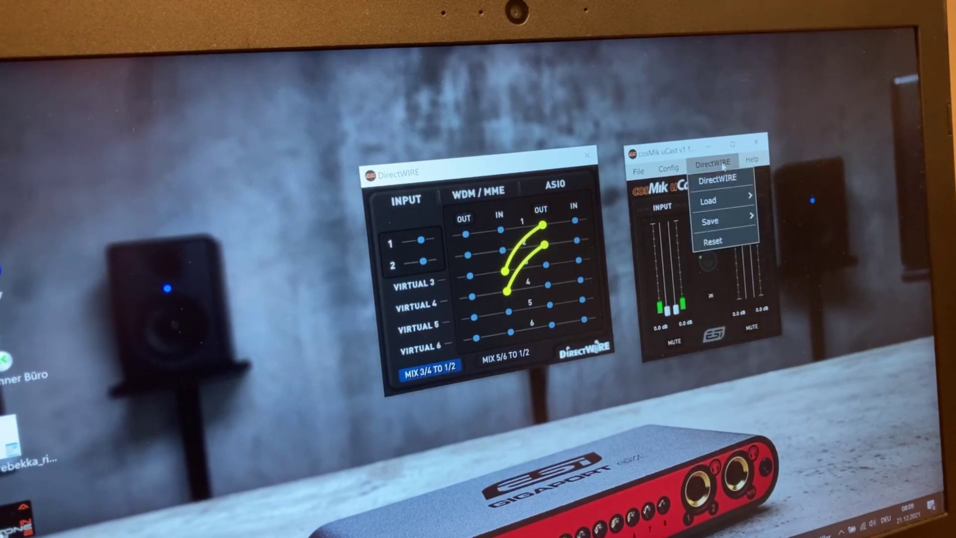
left_click(720, 244)
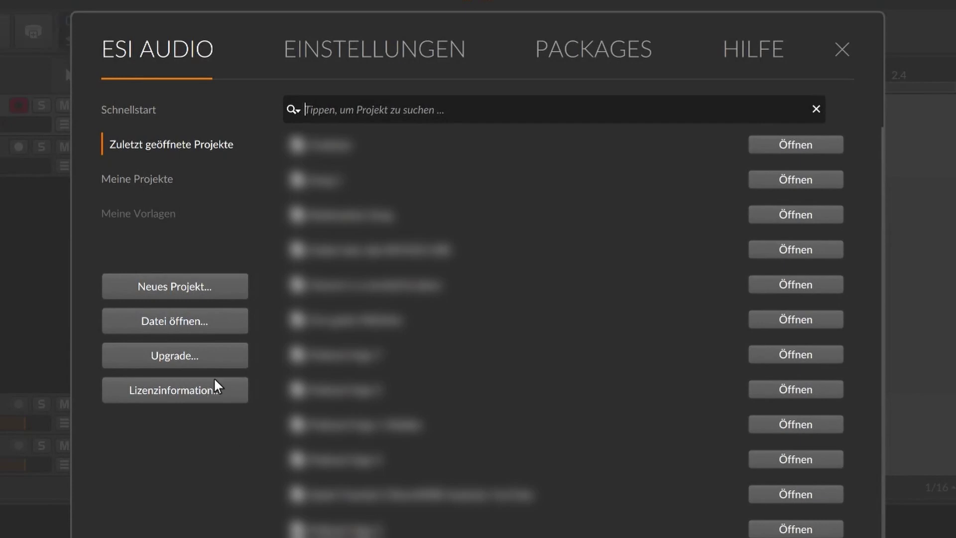
Start a new project, select Audio 2, and reach audio settings via its input's Add Buss option
left_click(201, 290)
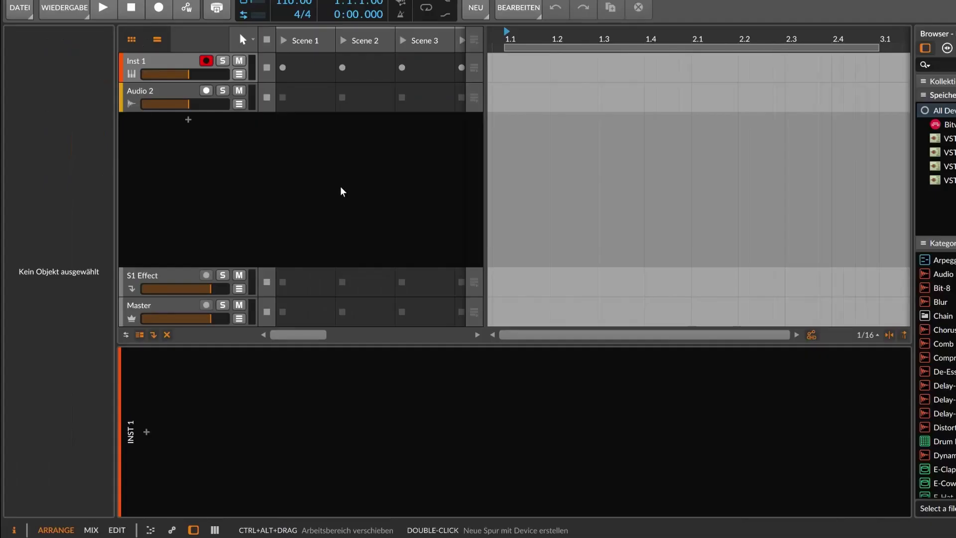
left_click(157, 91)
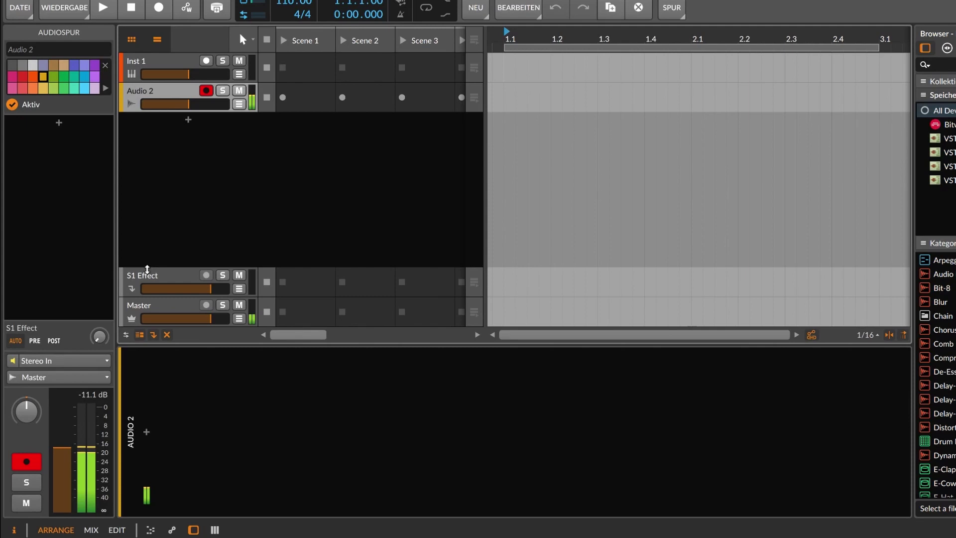
left_click(102, 360)
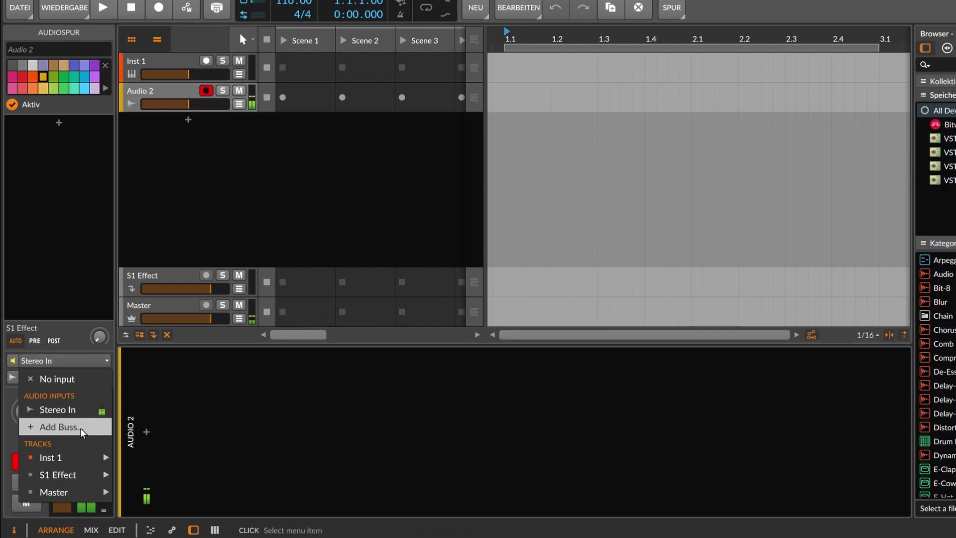
left_click(59, 427)
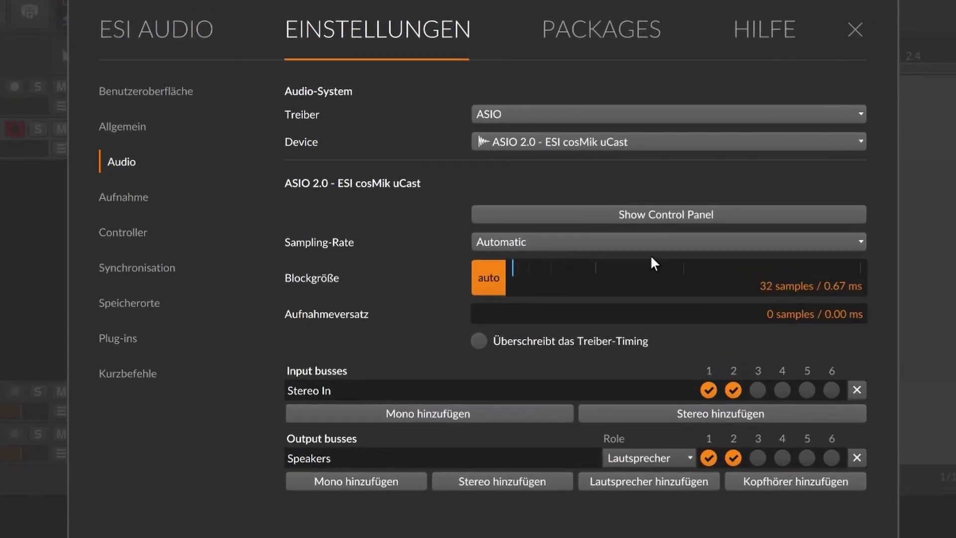
Keep the ASIO driver and select the ESI cosMik uCast audio device
left_click(700, 123)
left_click(698, 145)
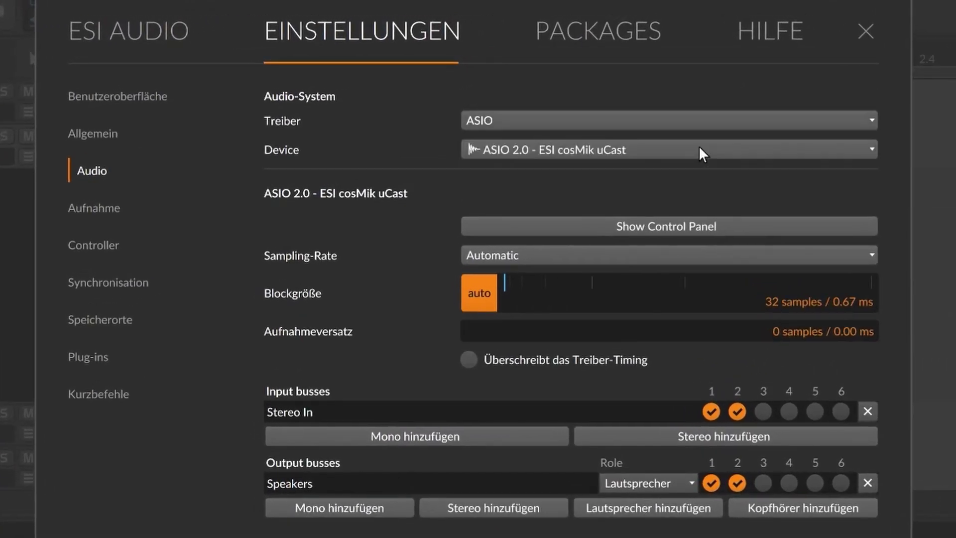
left_click(670, 196)
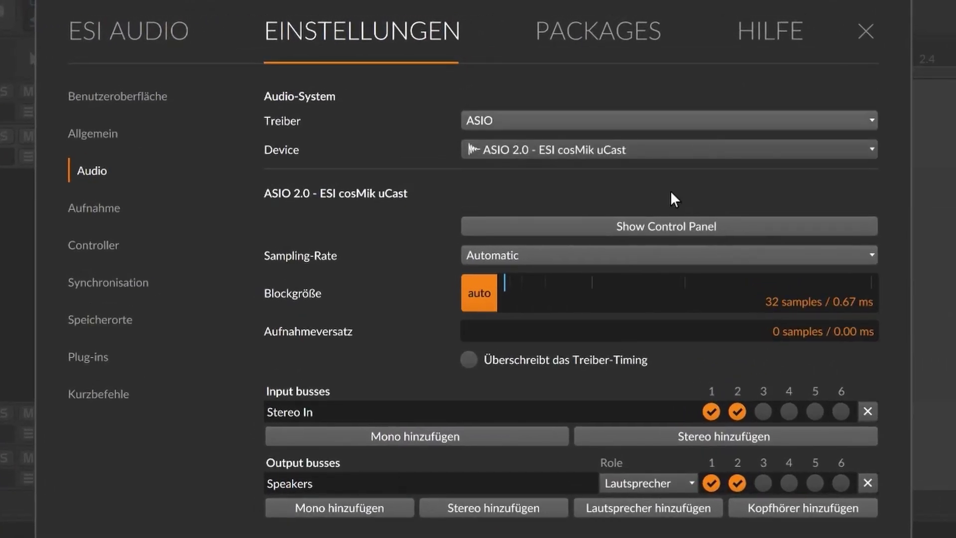
Add a mono input bus on channel 1 named 'cosMik uCast' and leave Settings
left_click(394, 438)
left_click(712, 436)
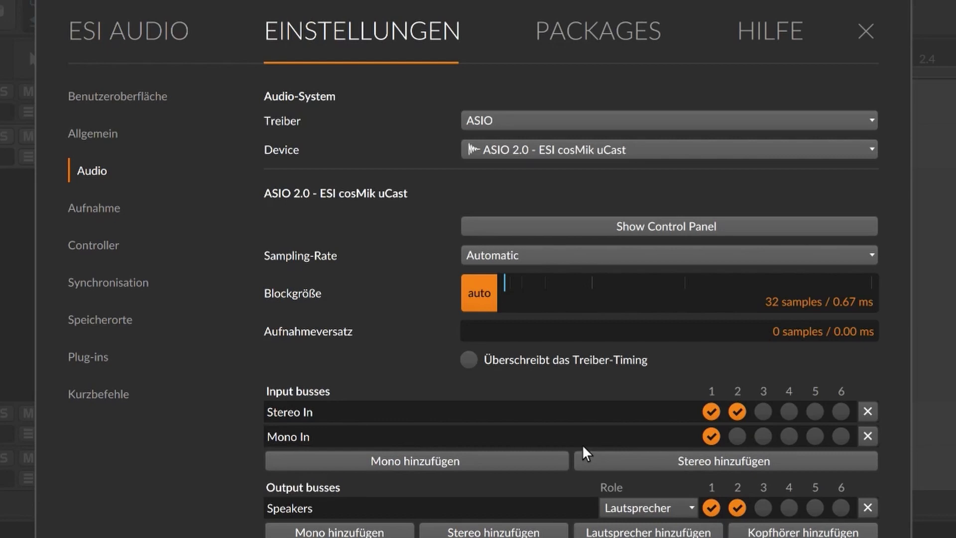
left_click_drag(565, 436, 267, 433)
type("cosM")
type("ik uCast")
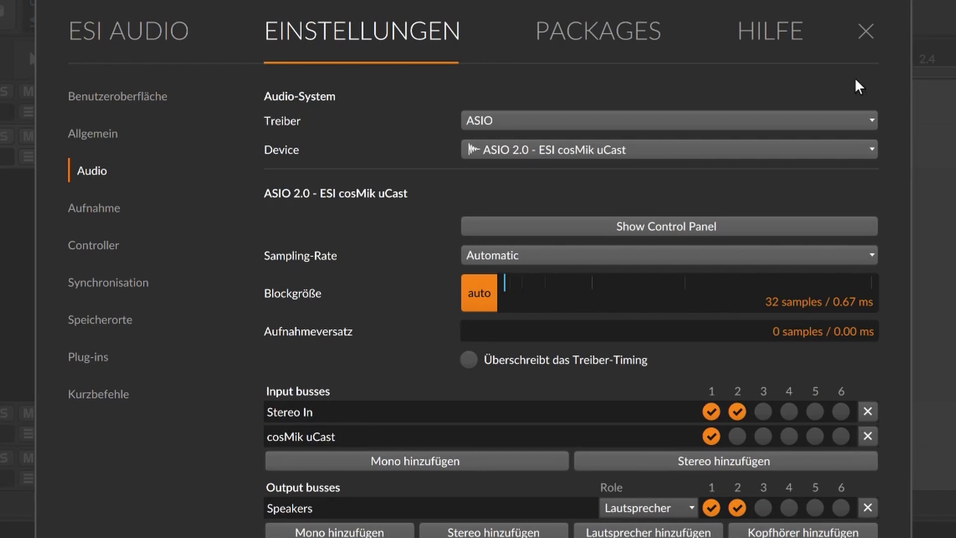
left_click(865, 32)
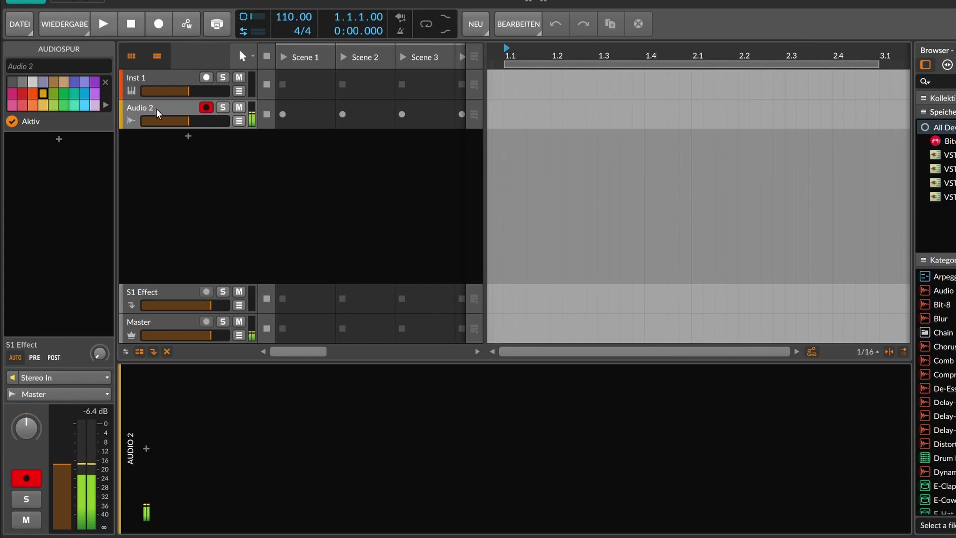
Insert an EQ-5 from the device browser onto the Audio 2 track
left_click(191, 144)
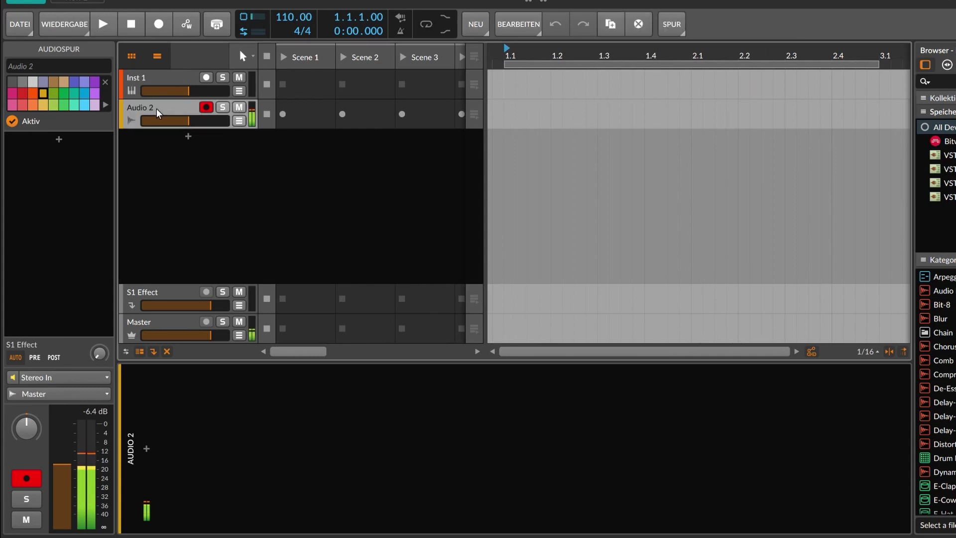
left_click(147, 448)
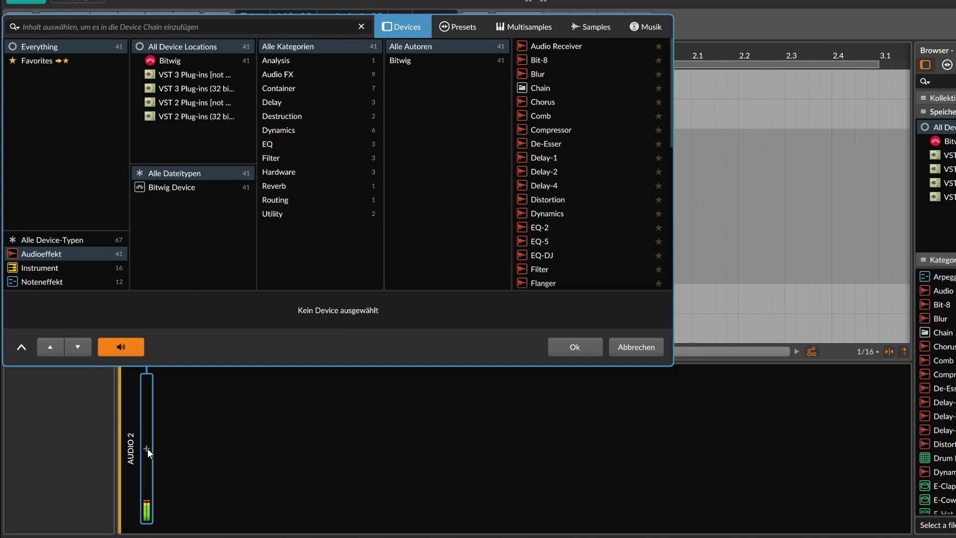
left_click(551, 242)
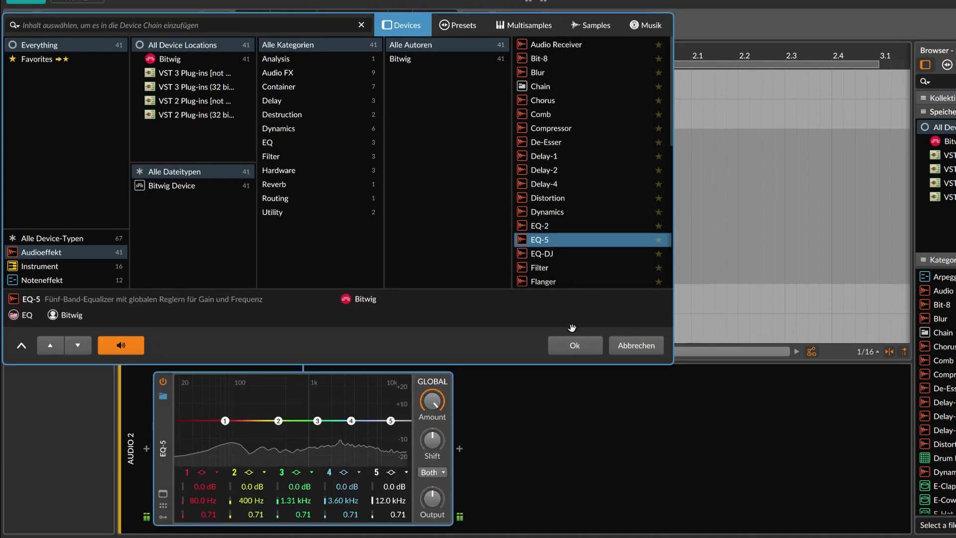
left_click(571, 339)
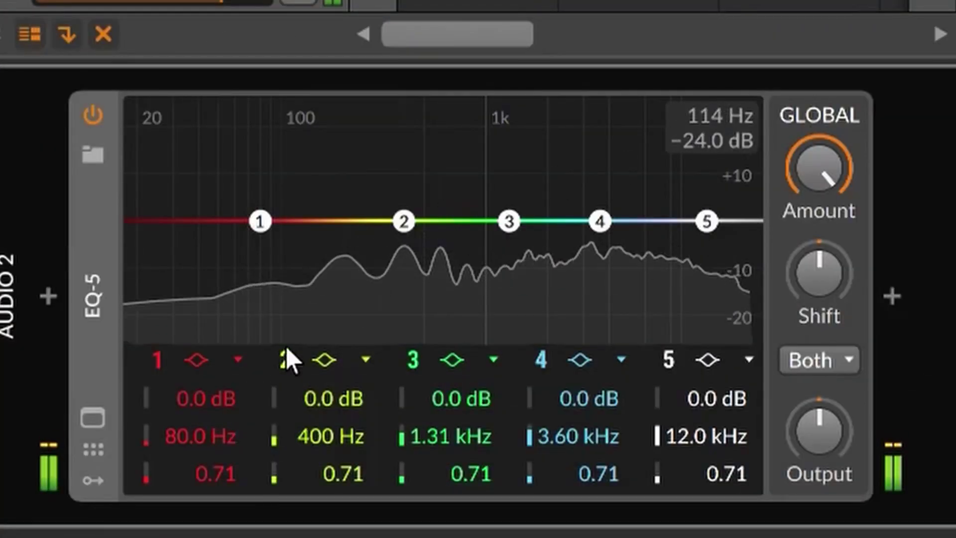
Make EQ-5 band 1 a 4-pole high-pass with its cutoff at 500 Hz
left_click(234, 359)
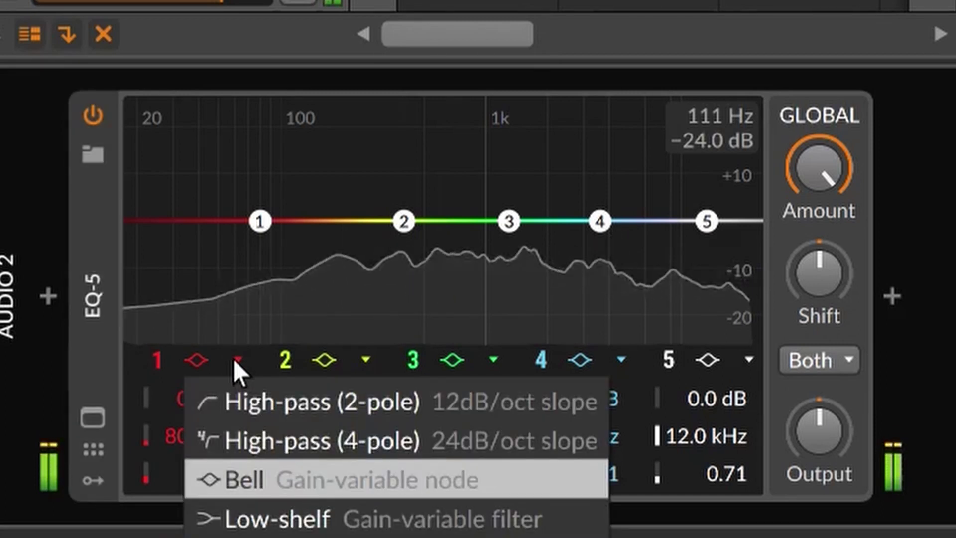
left_click(294, 442)
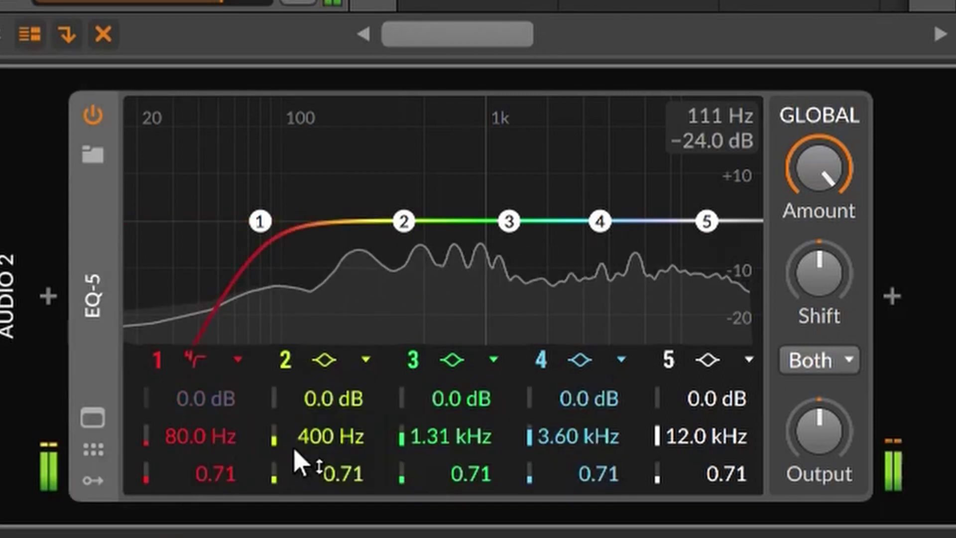
mouse_move(267, 238)
left_mouse_down()
mouse_move(331, 225)
mouse_move(426, 239)
left_mouse_up()
double_click(188, 441)
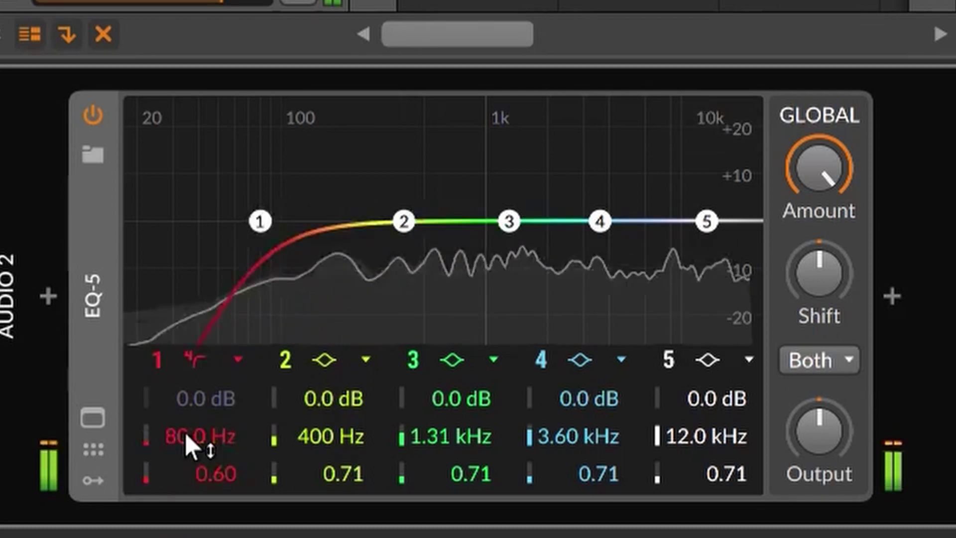
type("500")
key("Return")
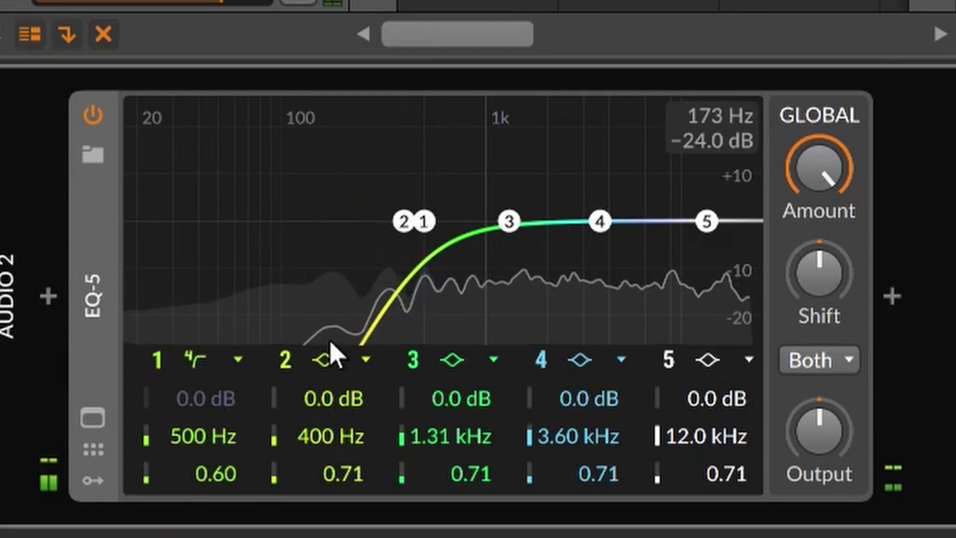
Move EQ-5 band 2's frequency to 500 Hz
double_click(311, 438)
type("500")
key("Return")
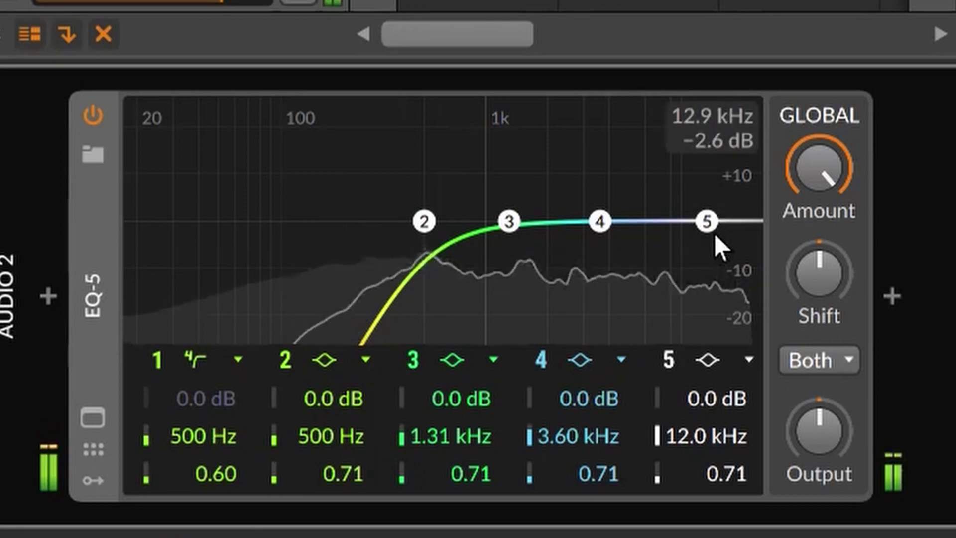
Make band 5 a 4-pole low-pass at 1.45 kHz; boost bands 3 and 4 near 842 Hz–2.44 kHz
left_click(749, 359)
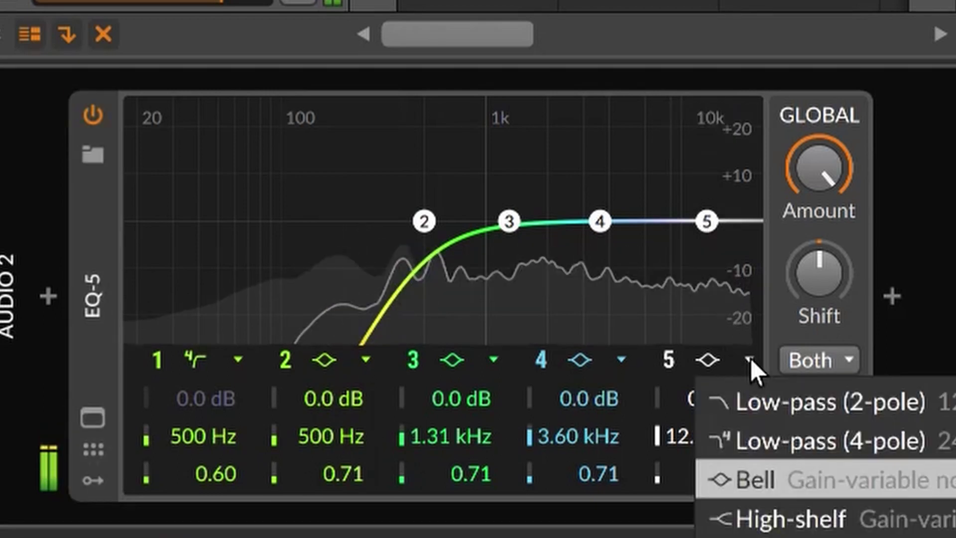
left_click(846, 443)
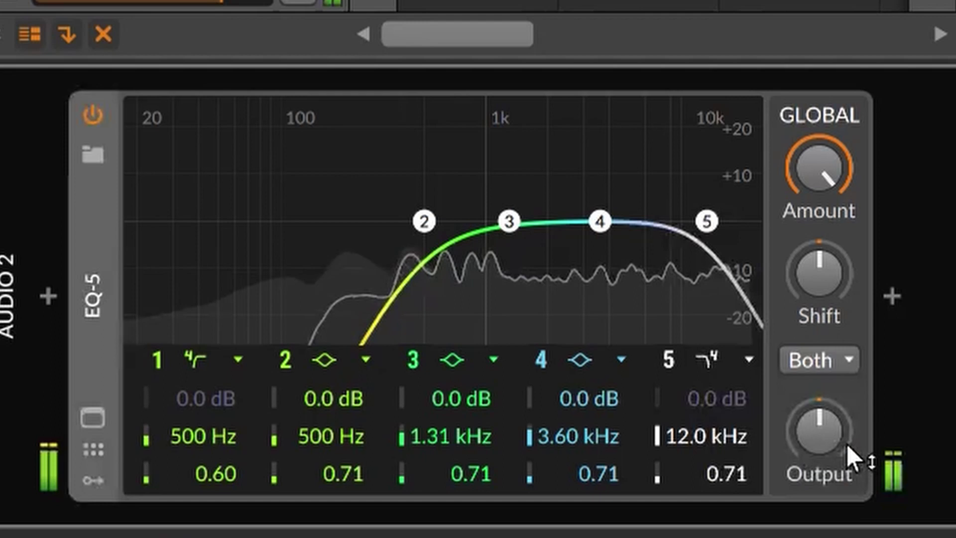
mouse_move(706, 221)
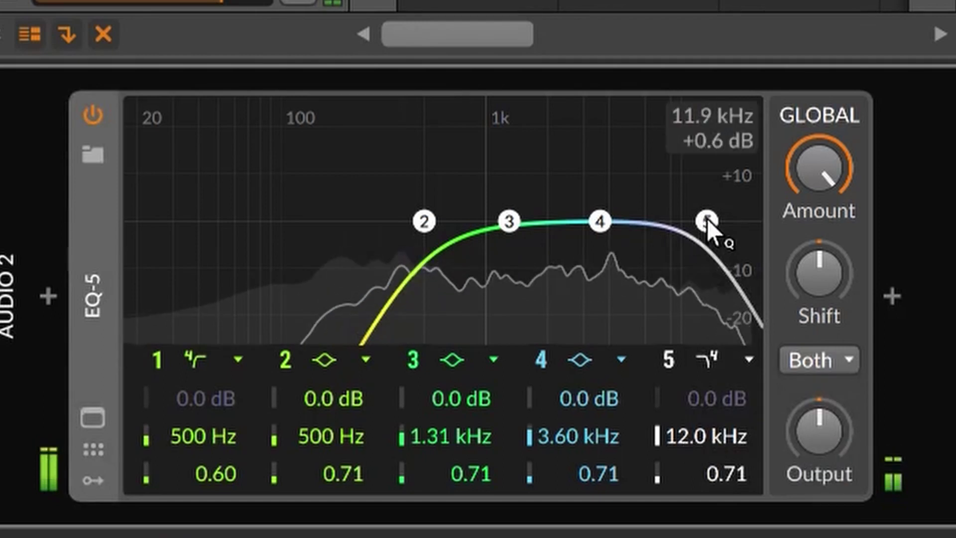
left_click_drag(707, 219, 656, 219)
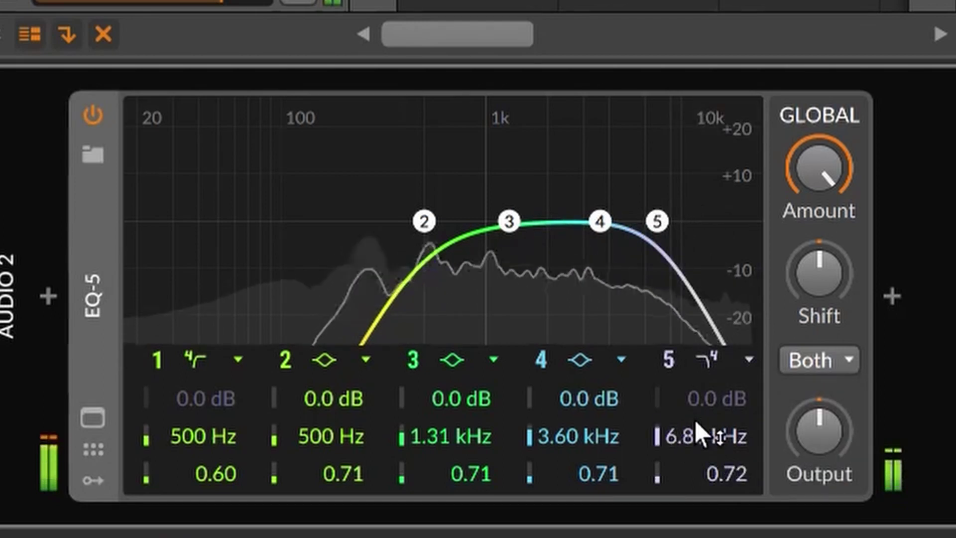
left_click_drag(694, 436, 695, 436)
double_click(692, 436)
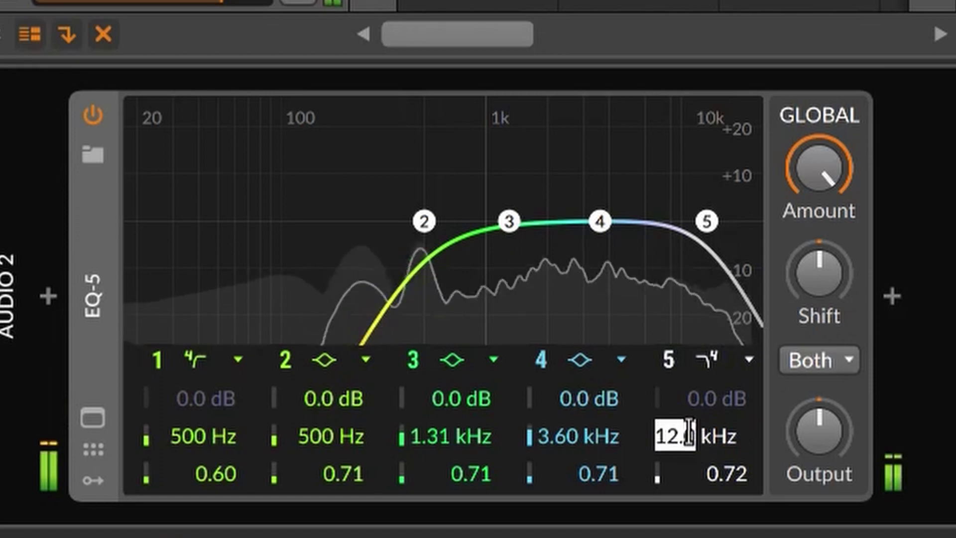
type("1.45")
key("Return")
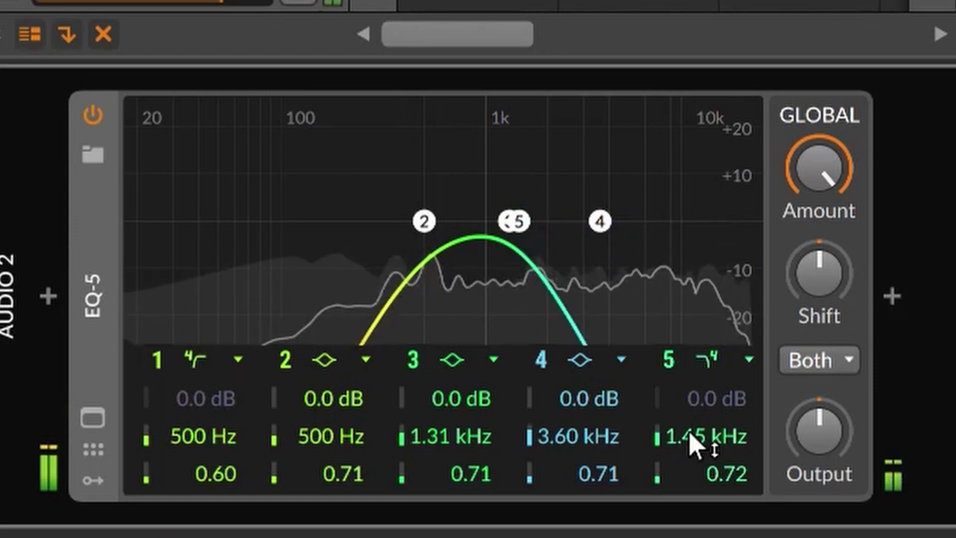
mouse_move(600, 220)
left_mouse_down()
mouse_move(562, 219)
mouse_move(475, 170)
left_mouse_up()
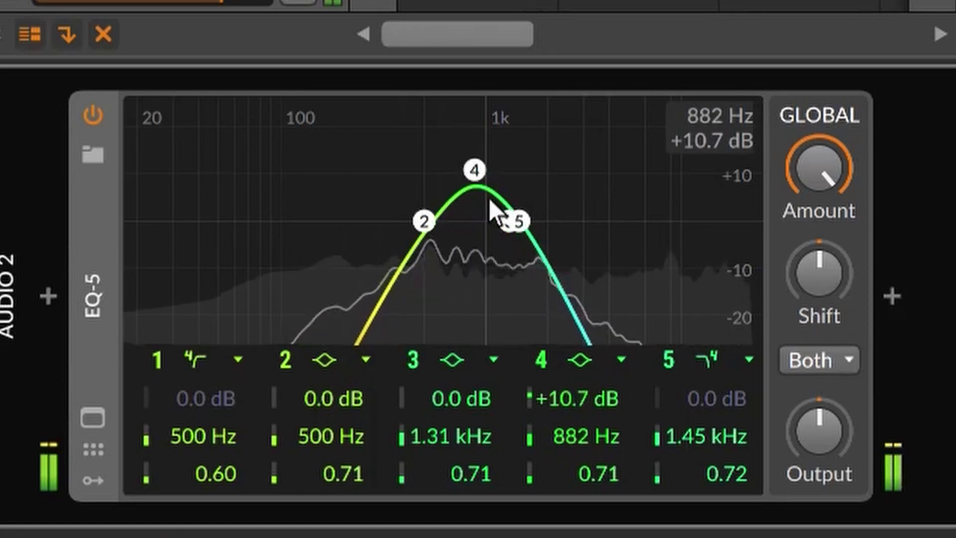
mouse_move(508, 221)
left_mouse_down()
mouse_move(469, 204)
mouse_move(498, 198)
mouse_move(463, 176)
left_mouse_up()
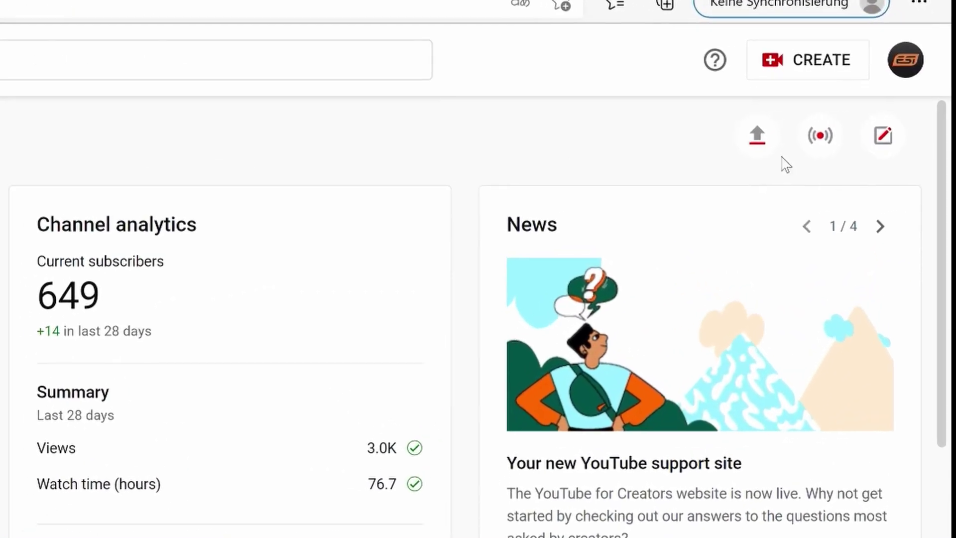
Bring up the CREATE menu in YouTube Studio's header
left_click(818, 68)
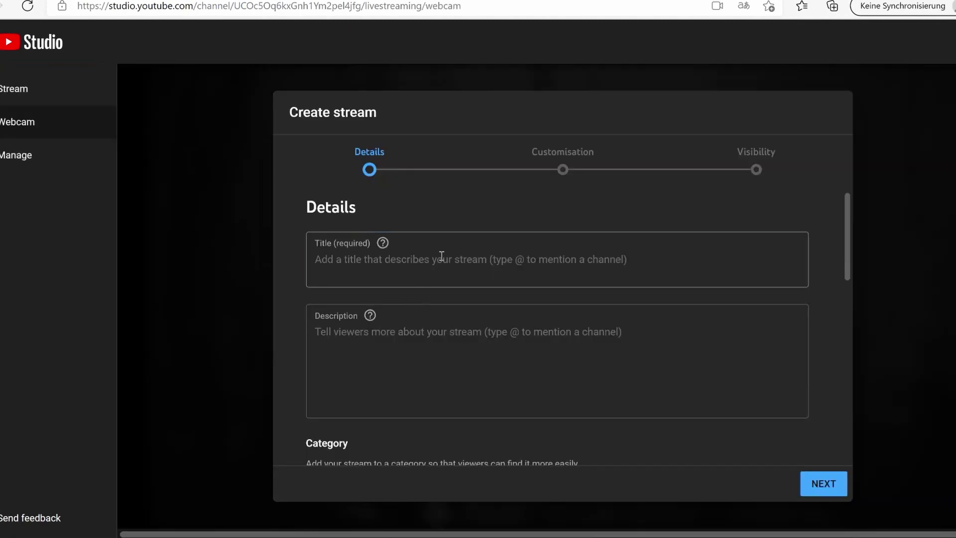
Enter 'Test' as both the stream title and description
left_click(441, 255)
type("T")
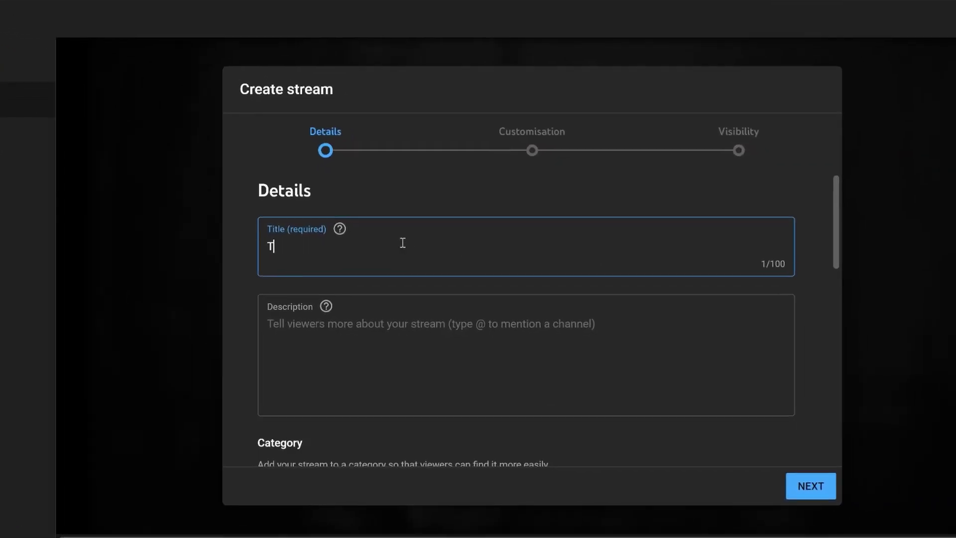
type("est")
key("Tab")
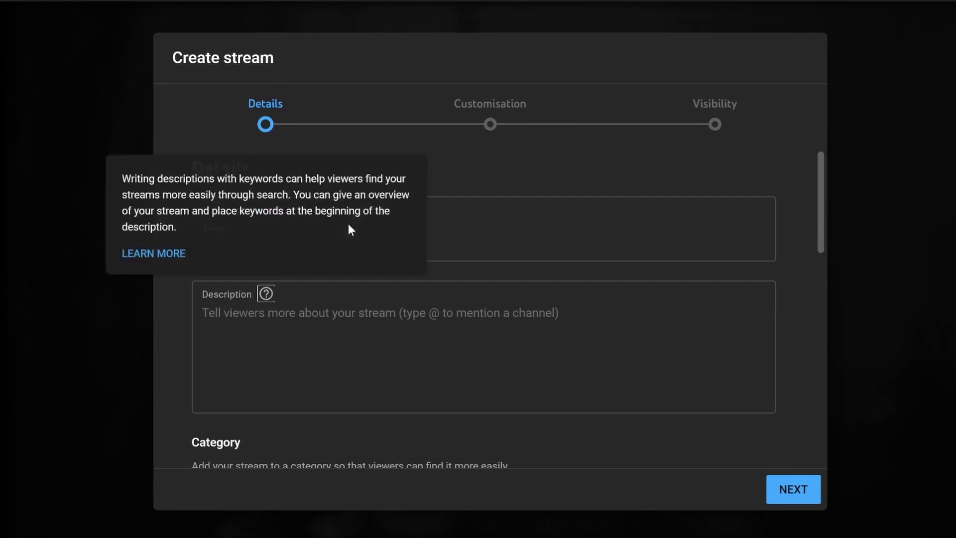
key("Tab")
type("Te")
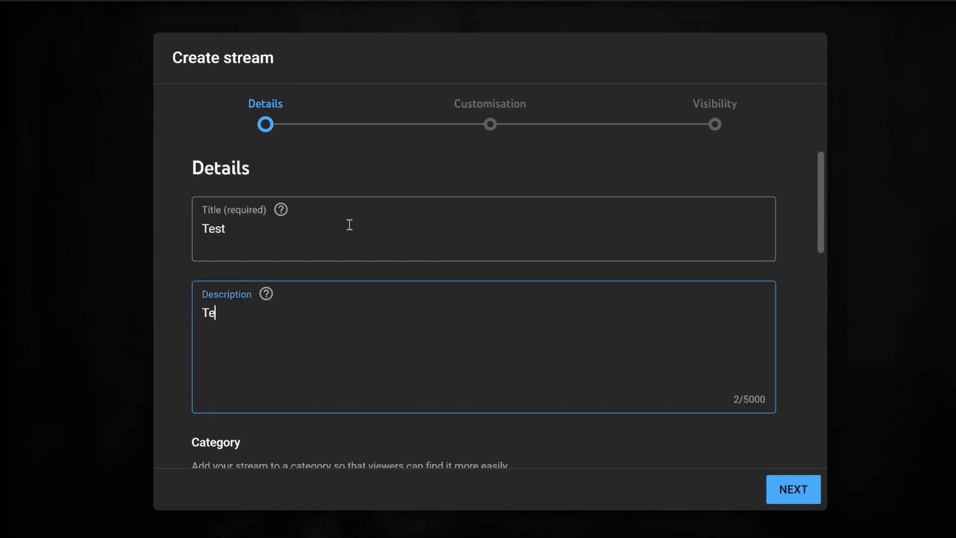
type("st")
Set the stream category to Entertainment
scroll(349, 224, "down", 2)
scroll(348, 224, "down", 1)
scroll(348, 224, "down", 2)
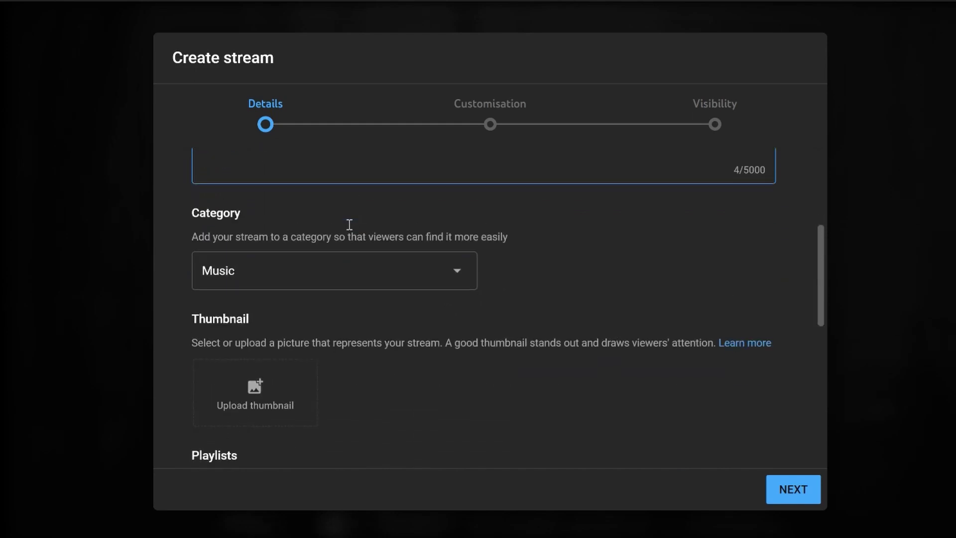
left_click(370, 254)
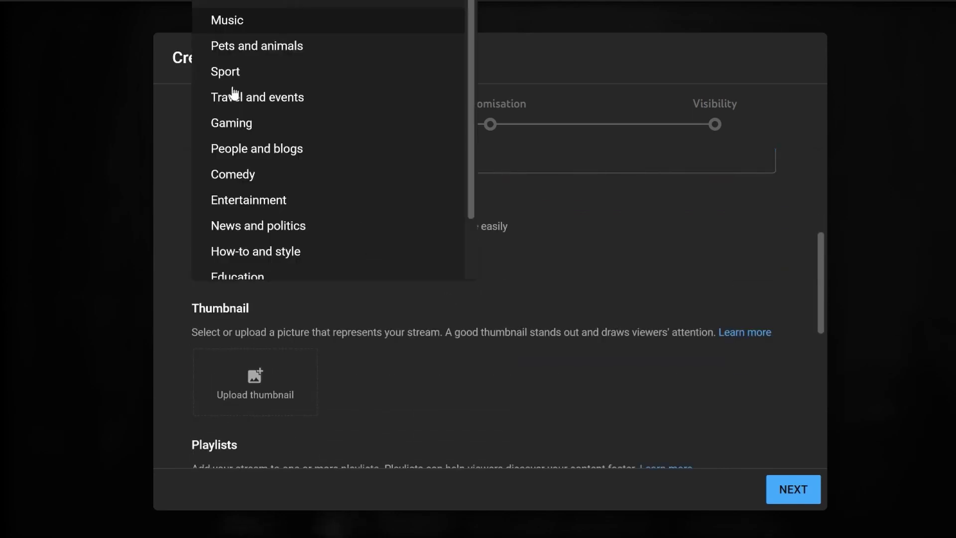
left_click(245, 200)
Mark the stream as not made for kids and expand the age restriction options
scroll(609, 260, "down", 2)
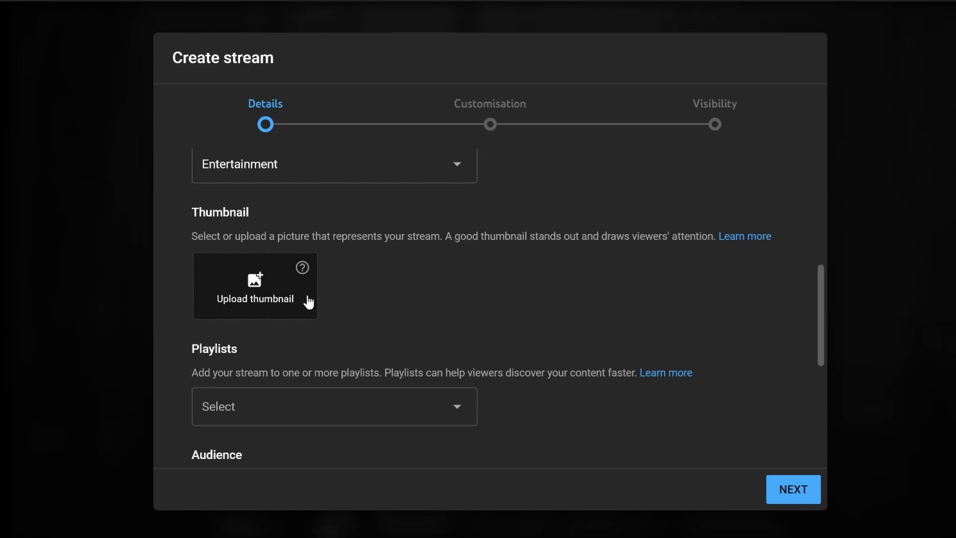
scroll(538, 310, "down", 2)
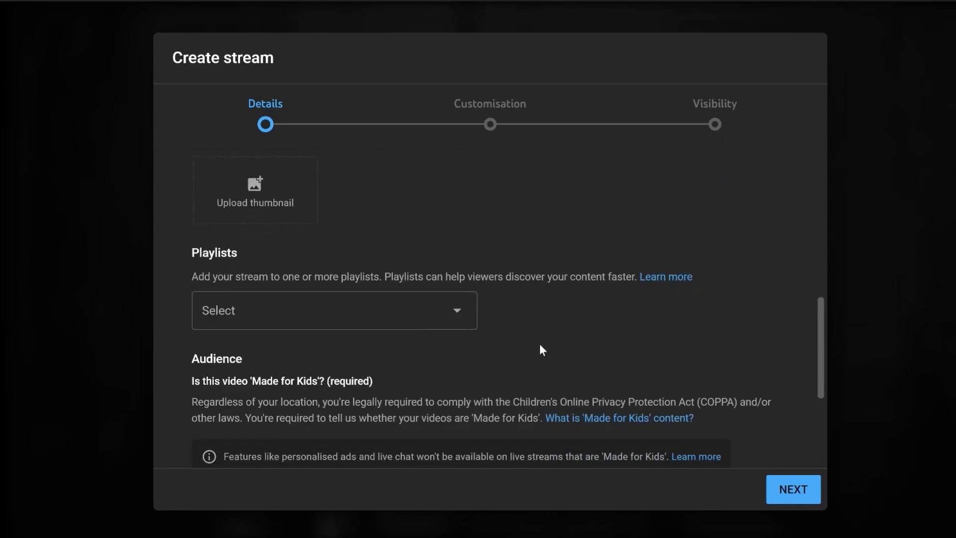
scroll(559, 339, "down", 1)
scroll(559, 340, "down", 2)
scroll(559, 339, "down", 1)
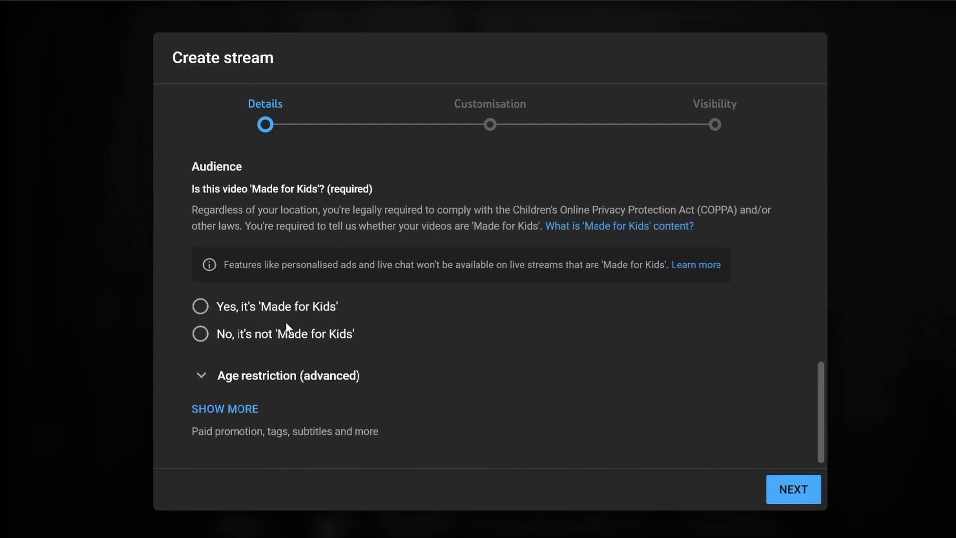
left_click(206, 340)
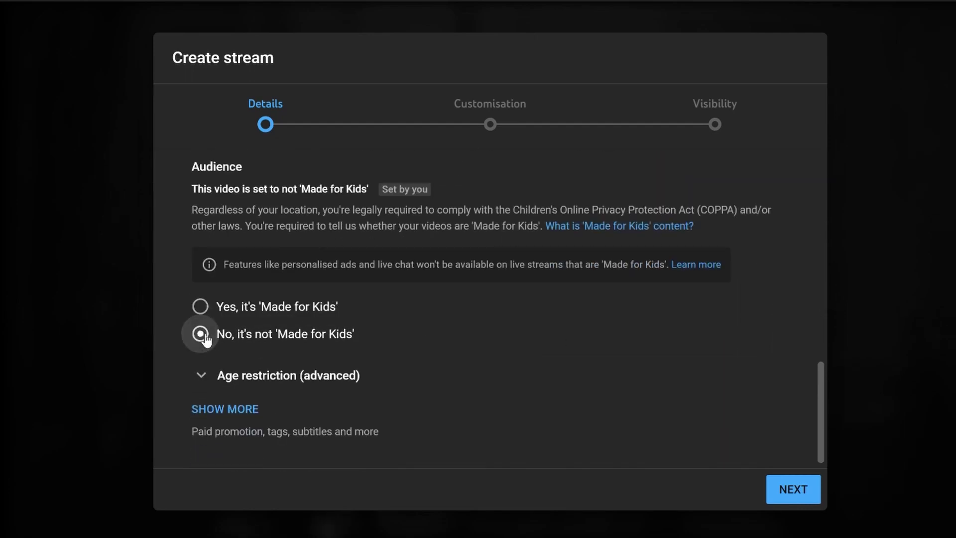
scroll(401, 329, "down", 1)
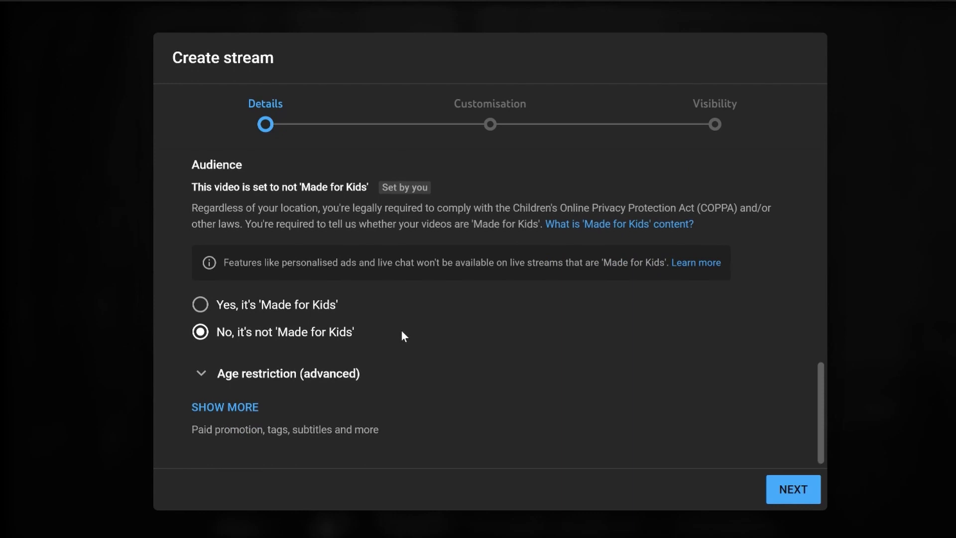
left_click(241, 375)
scroll(559, 343, "down", 3)
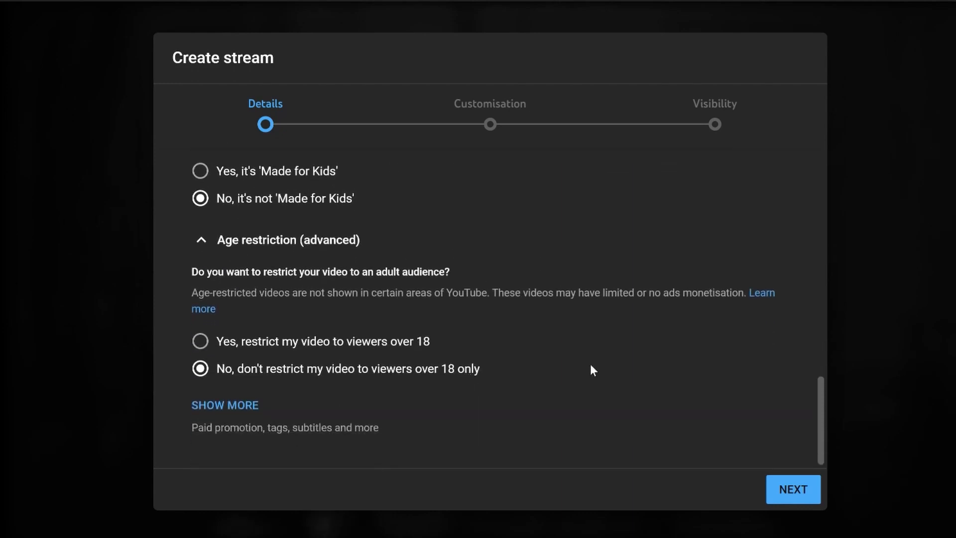
Skip past Customisation, set visibility to Private, and finish with DONE
left_click(783, 490)
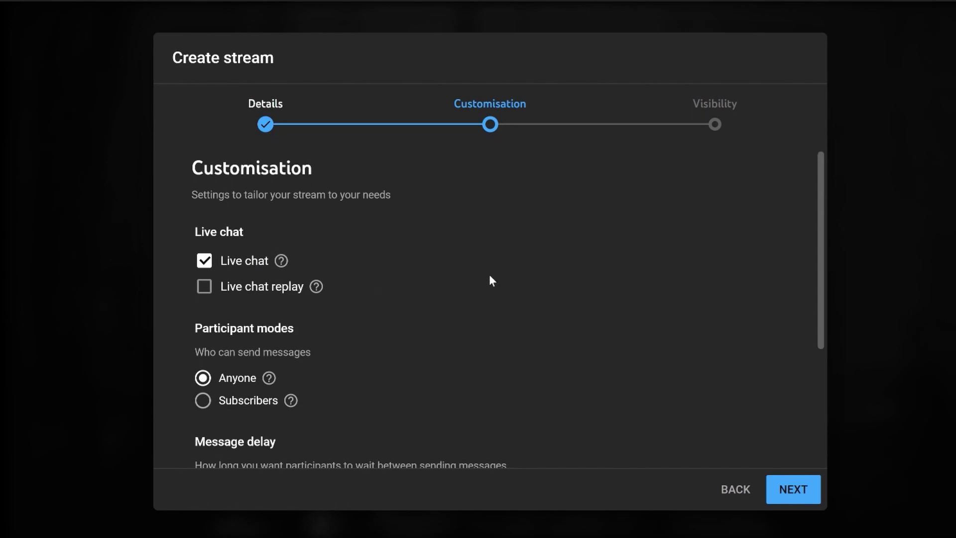
scroll(490, 278, "down", 4)
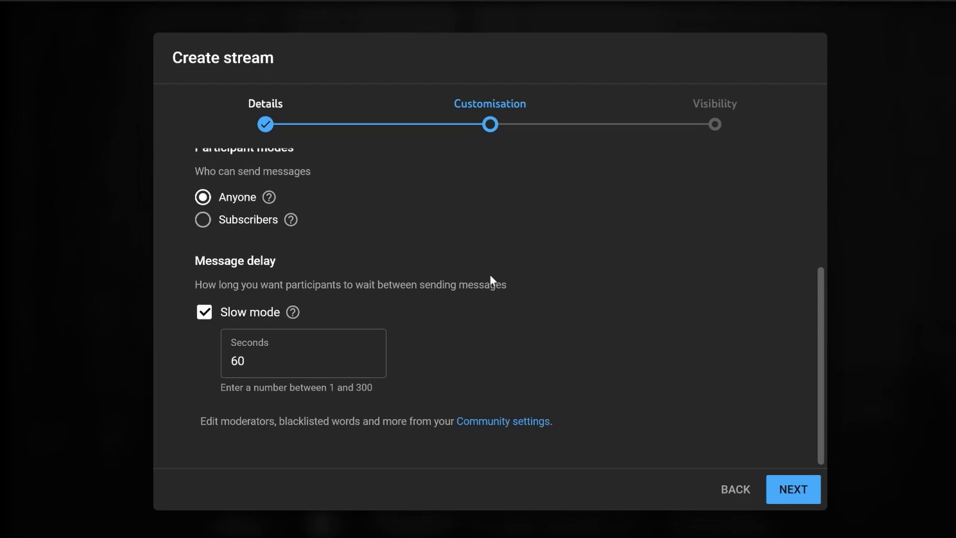
left_click(781, 492)
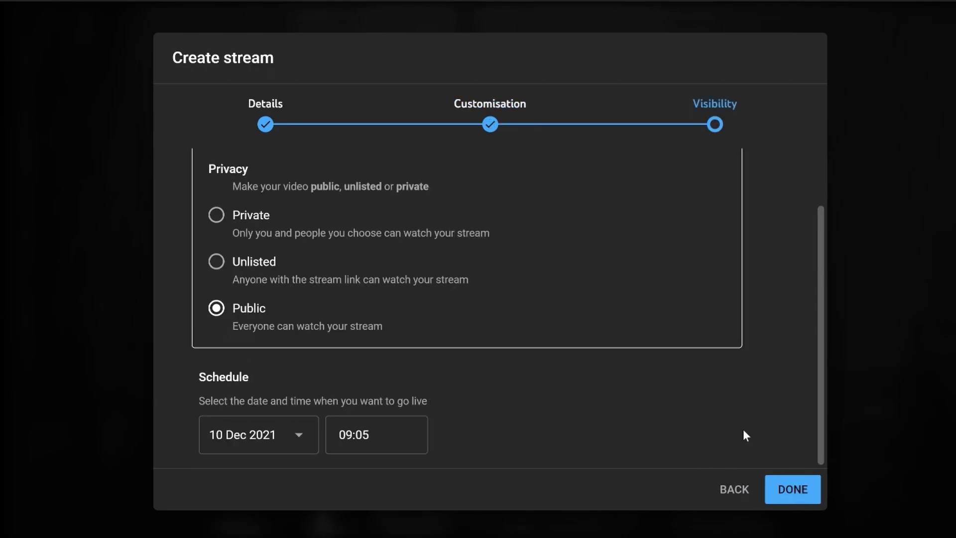
scroll(642, 332, "up", 2)
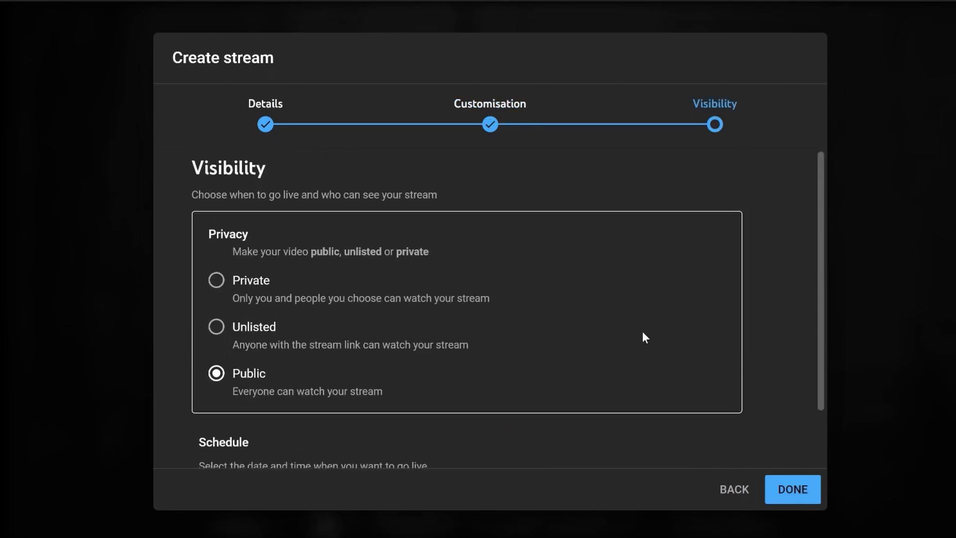
left_click(217, 281)
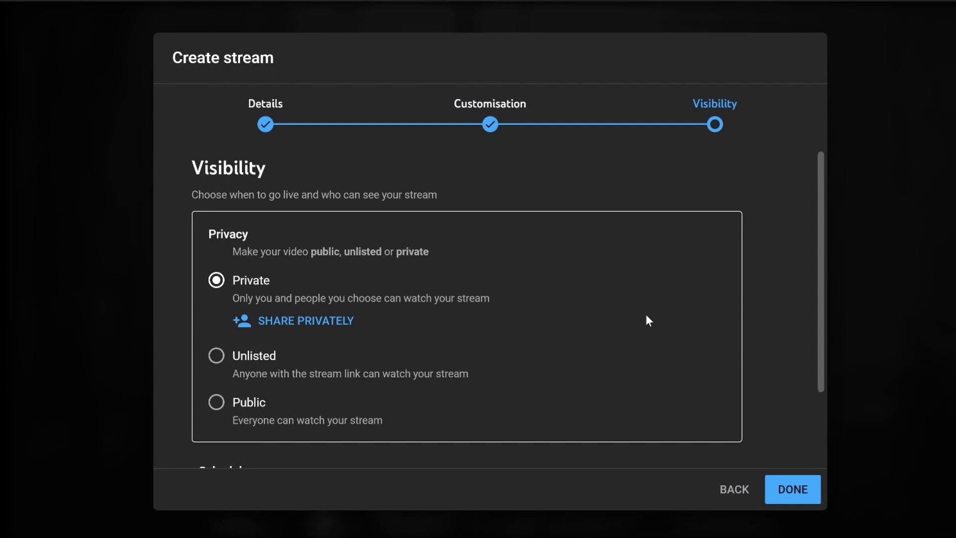
scroll(645, 315, "down", 2)
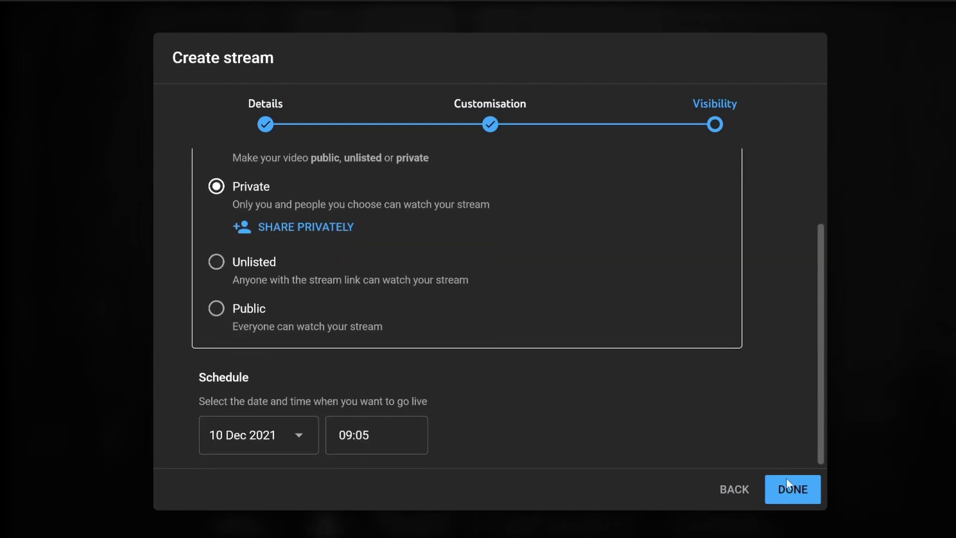
left_click(791, 497)
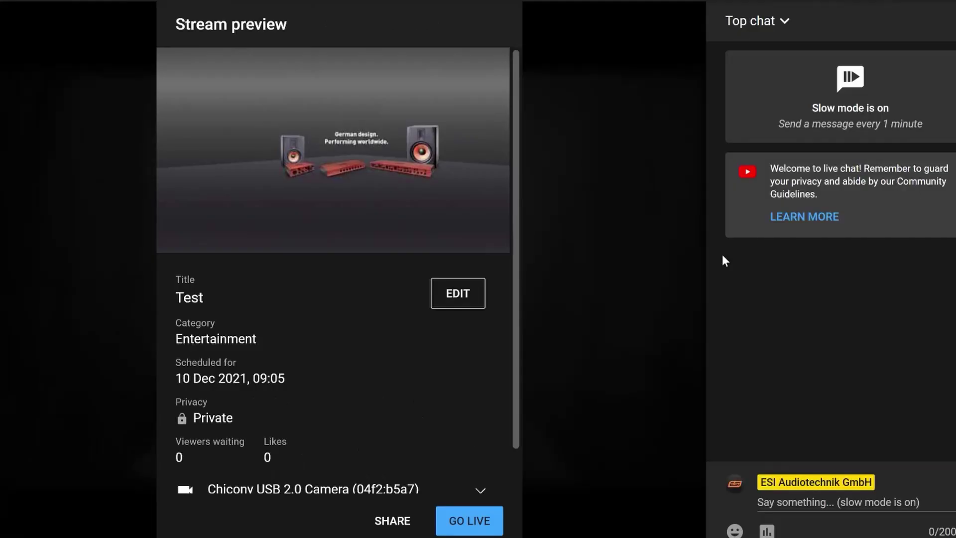
mouse_move(333, 149)
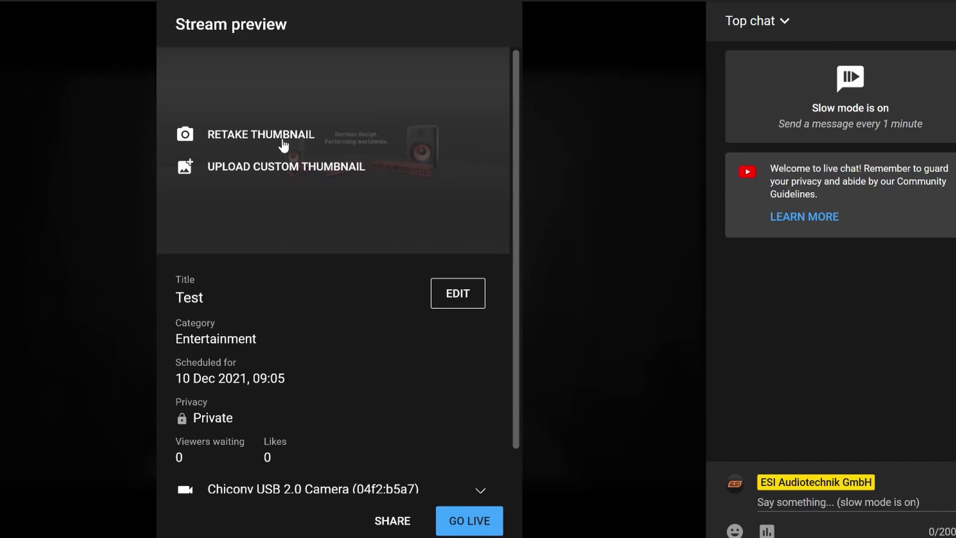
Retake the webcam thumbnail and pick cosMik uCast VCH34 (cosMik uCast Audio driver) as the stream microphone
left_click(283, 140)
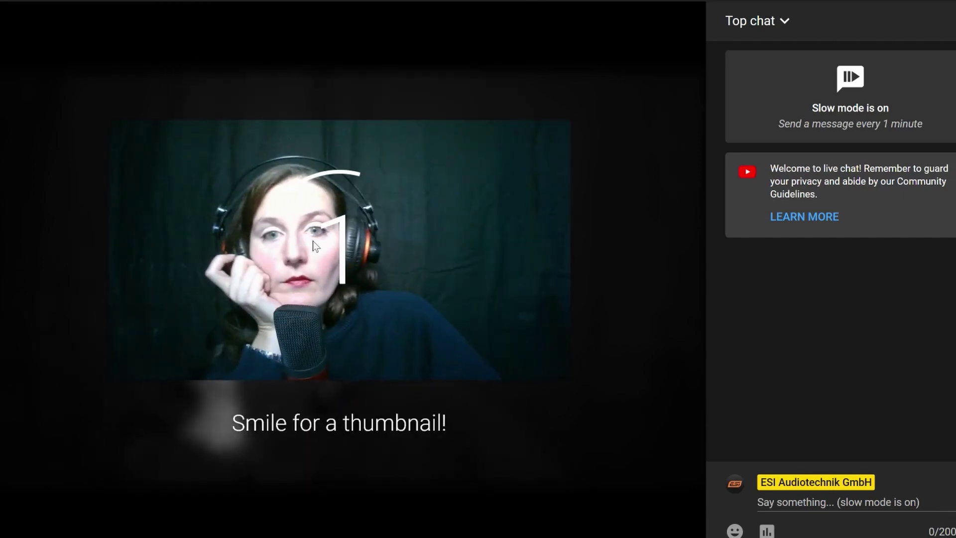
scroll(336, 257, "down", 1)
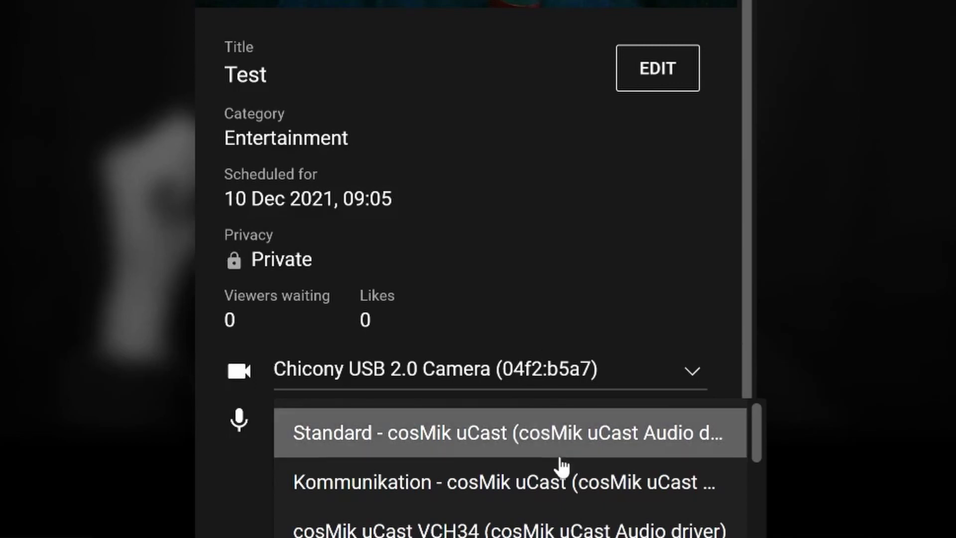
scroll(564, 485, "down", 2)
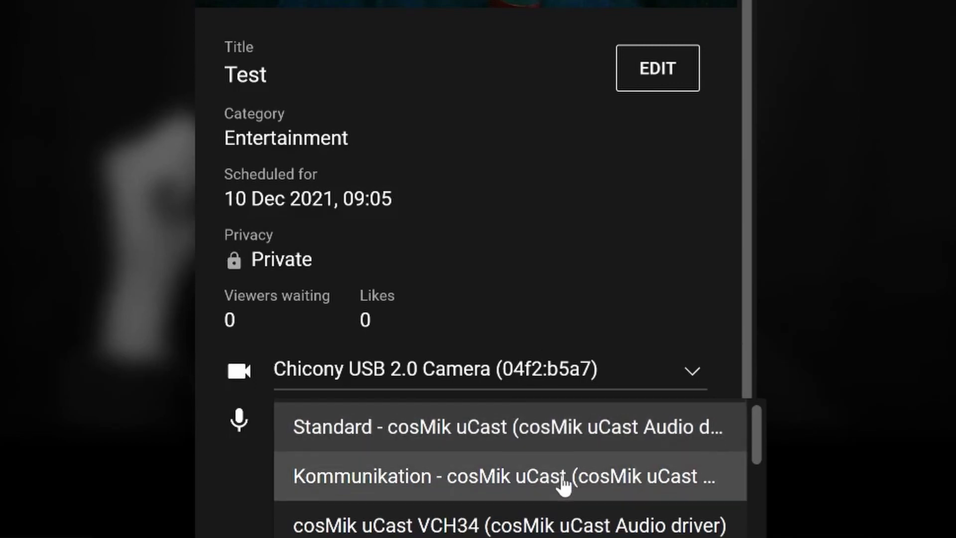
scroll(564, 486, "down", 2)
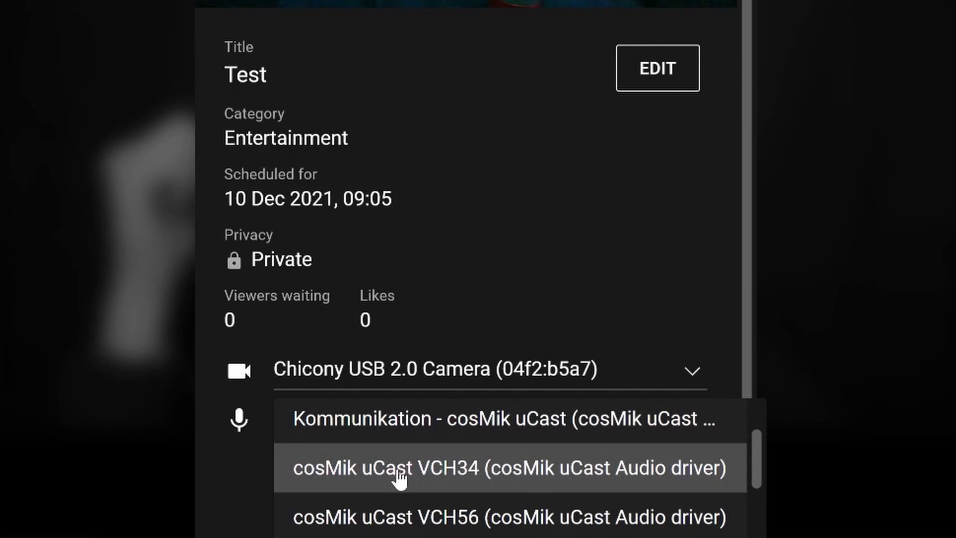
left_click(588, 489)
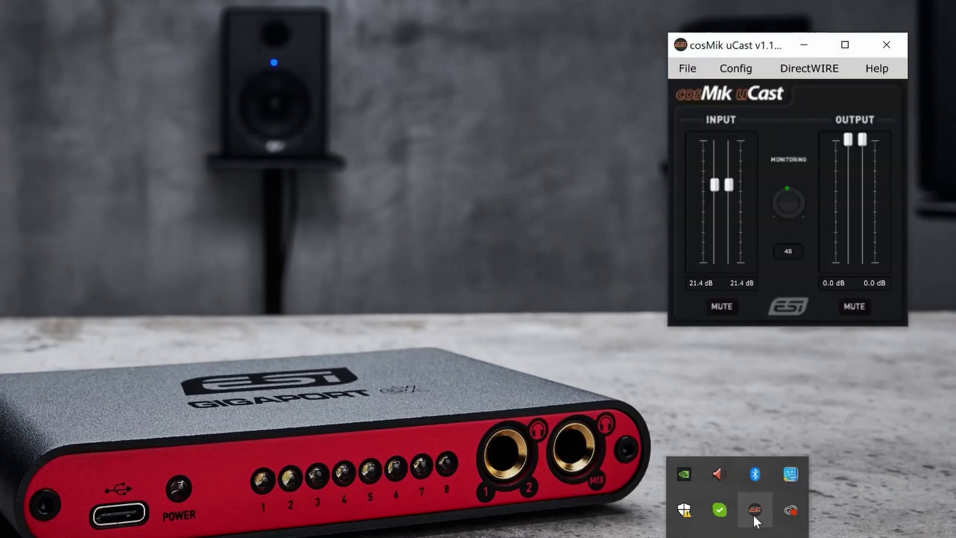
Open the DirectWIRE routing window and wire ASIO output 1 to WDM input 3
left_click(812, 70)
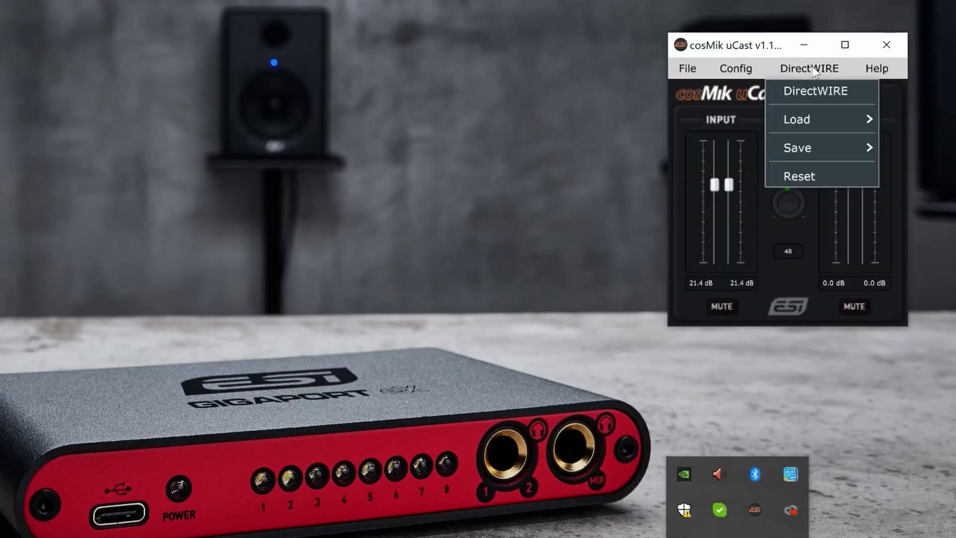
left_click(818, 89)
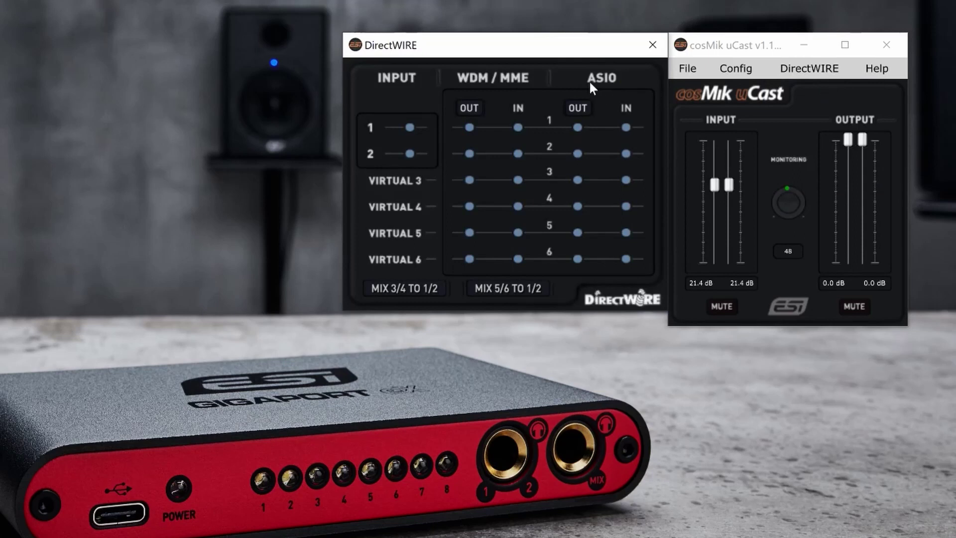
left_click_drag(577, 55, 458, 44)
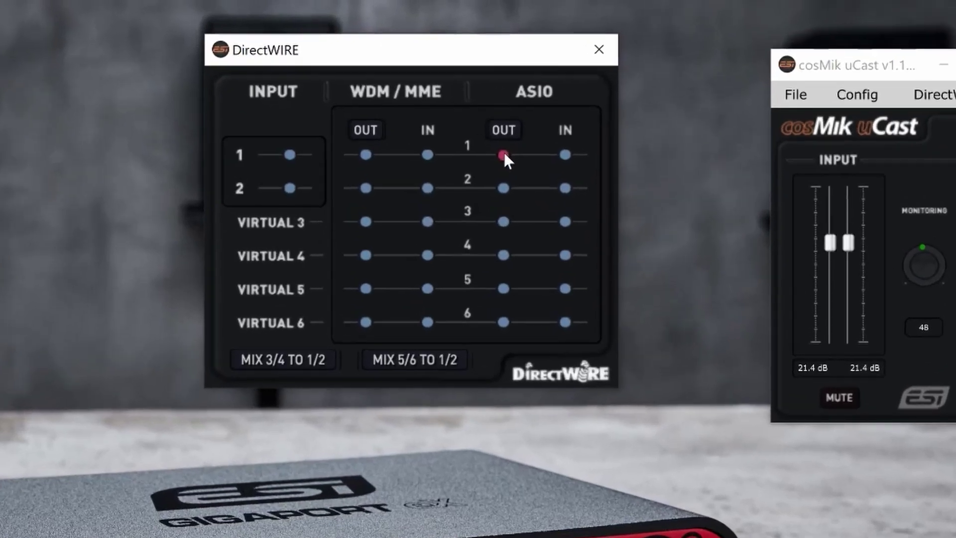
left_click_drag(457, 115, 398, 168)
left_click_drag(462, 287, 463, 289)
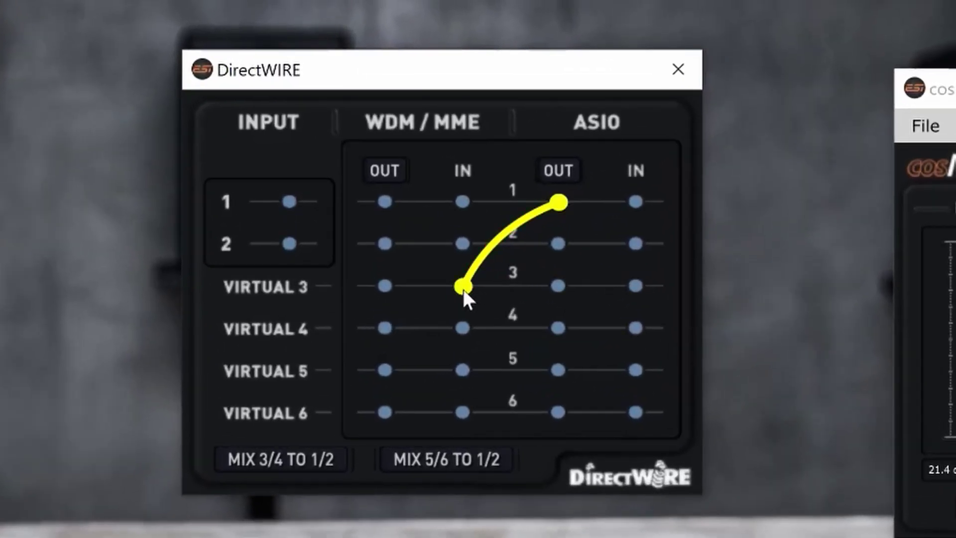
Wire ASIO output 2 to WDM input 4, keep VCH34 as microphone, and mix channels 3/4 into 1/2
left_click_drag(558, 244, 462, 328)
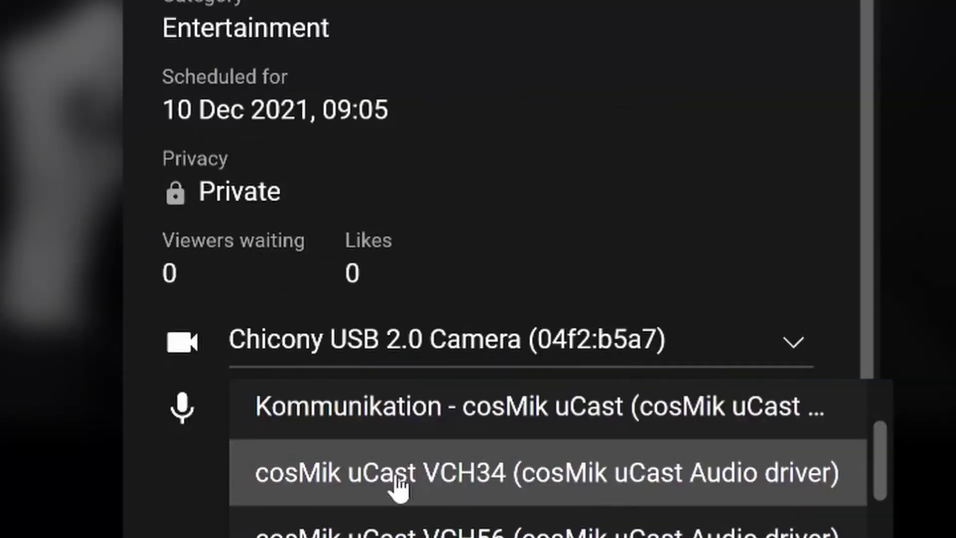
left_click(658, 500)
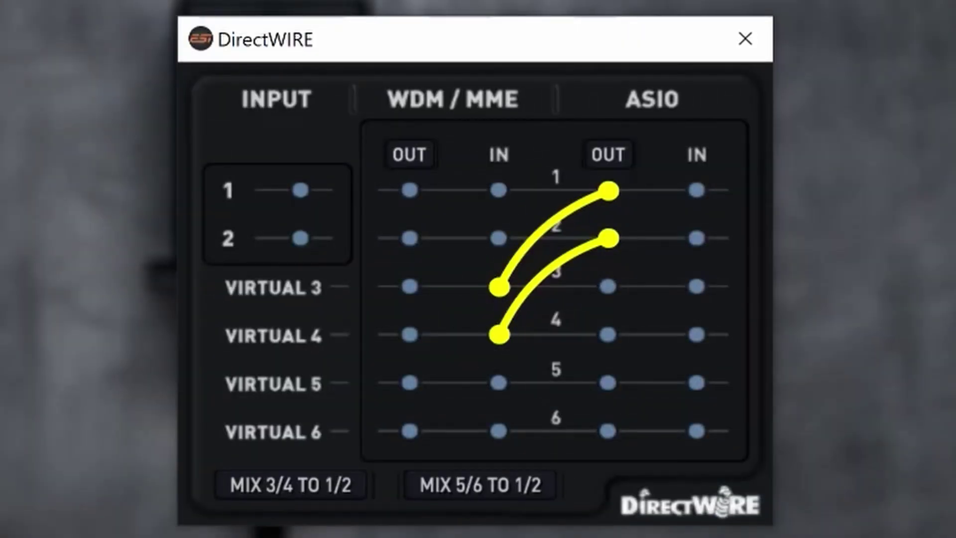
left_click(311, 484)
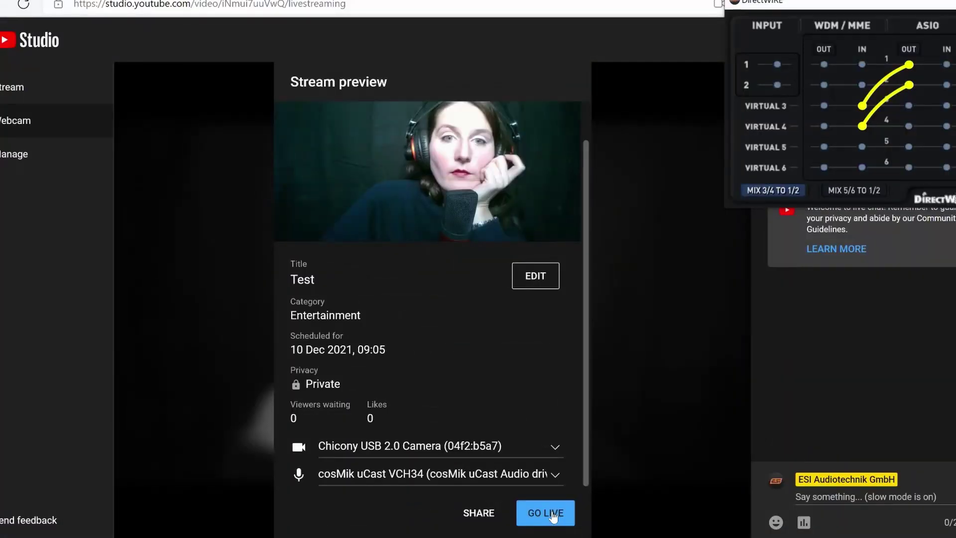
Start the live webcam Test stream from the Stream preview
left_click(552, 514)
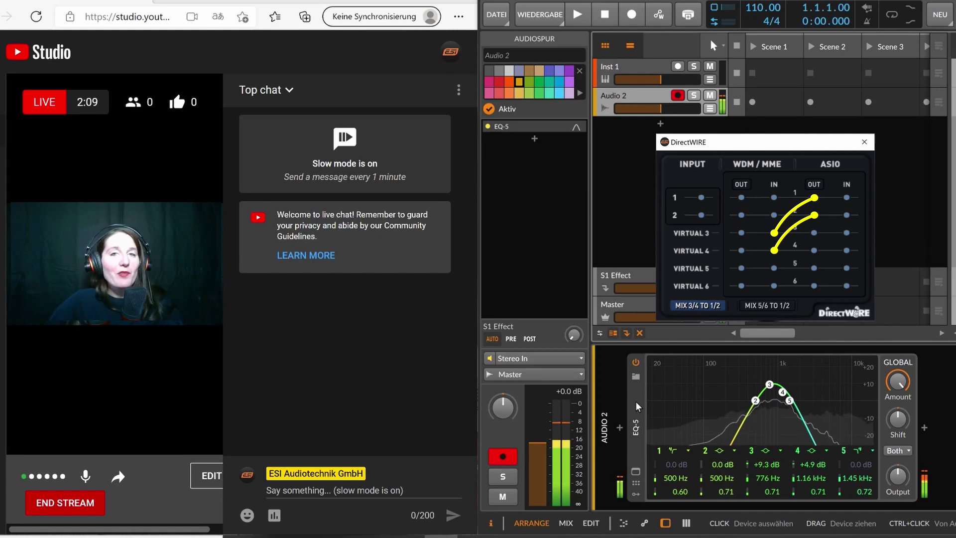
Bypass the EQ-5 filter on Bitwig's Audio 2 voice track
left_click(637, 362)
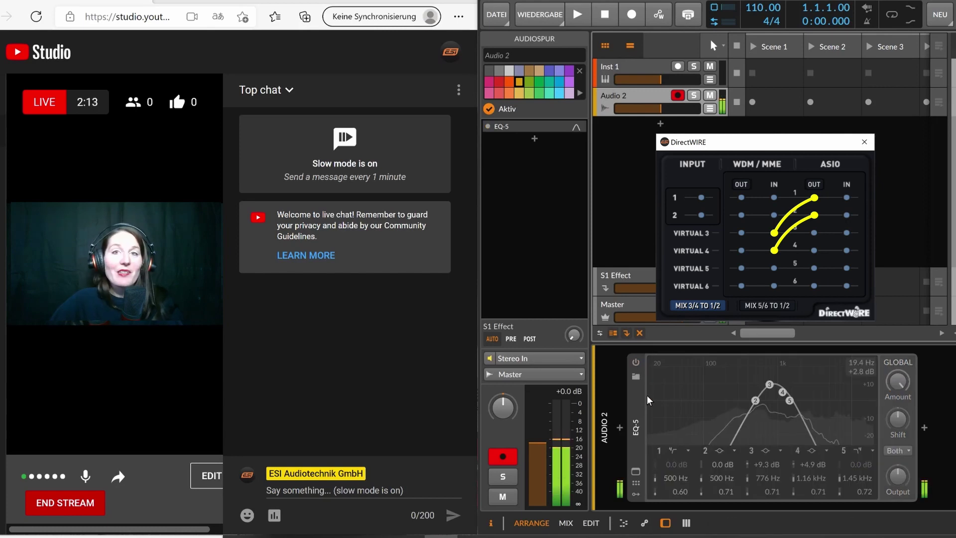